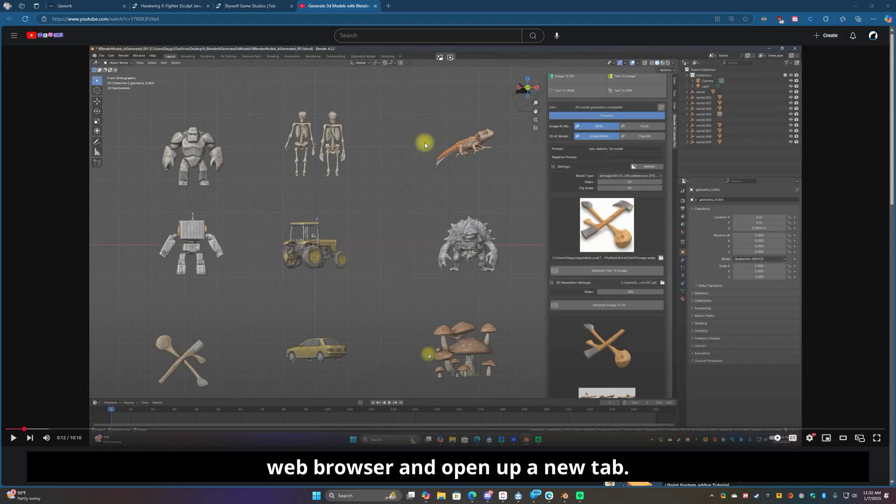
Search the web for "trellis 3d" in a new browser tab.
{"action": "left_click", "coordinate": [387, 7]}
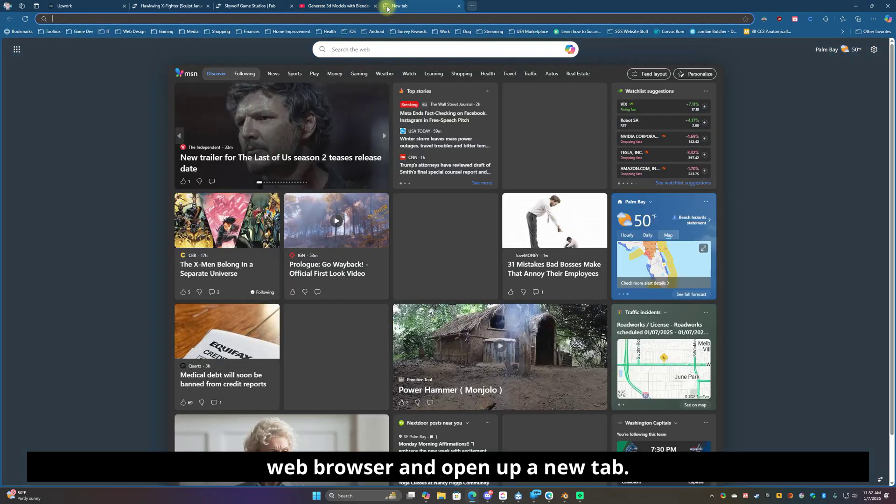
{"action": "left_click", "coordinate": [398, 49]}
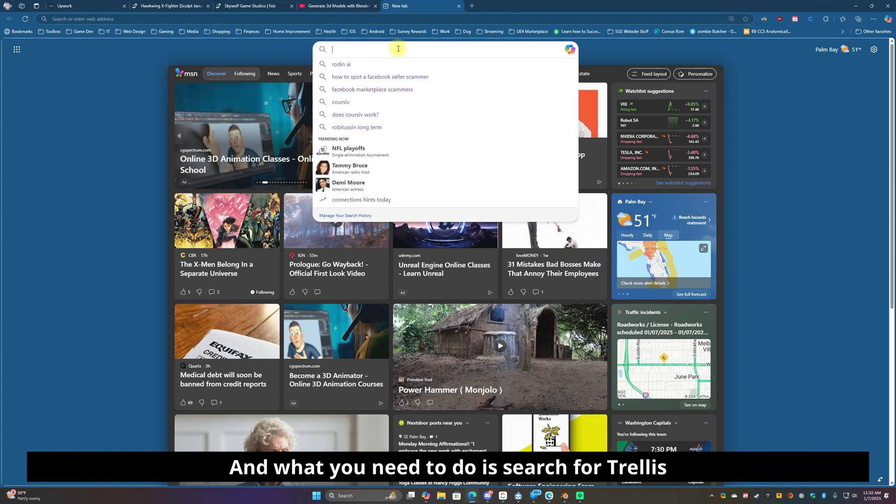
{"action": "type", "text": "tres"}
{"action": "key", "text": "BackSpace"}
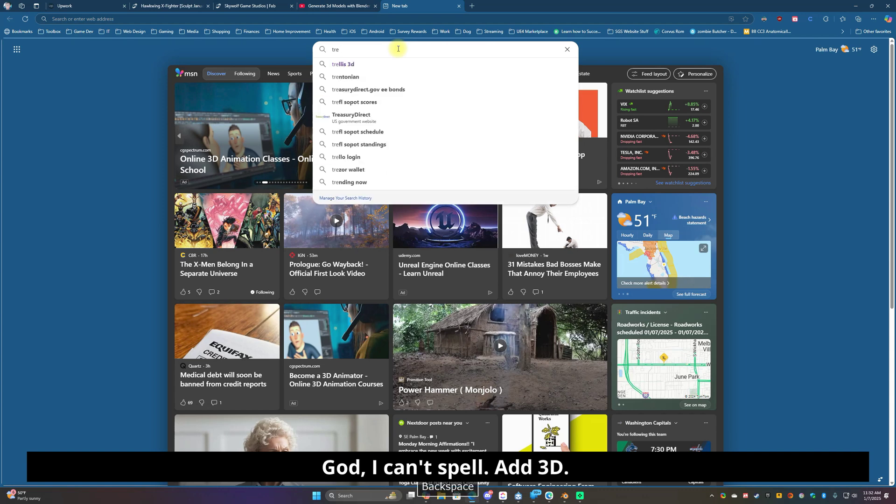
{"action": "type", "text": "llis 3d"}
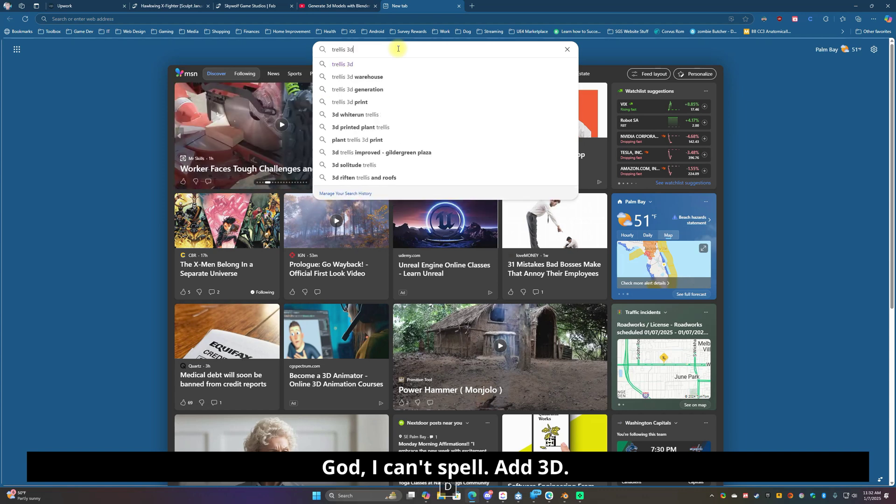
{"action": "key", "text": "Return"}
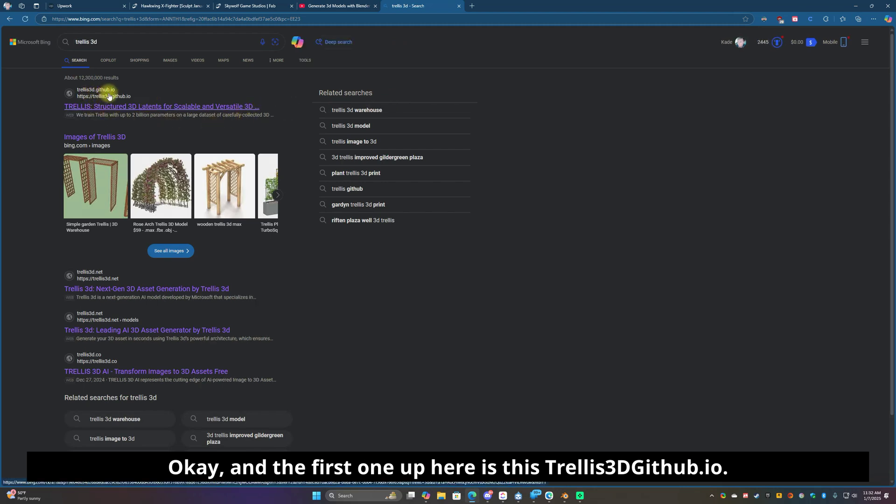
Open the trellis3d.github.io project page, look over its example assets and launch the demo.
{"action": "left_click", "coordinate": [138, 108]}
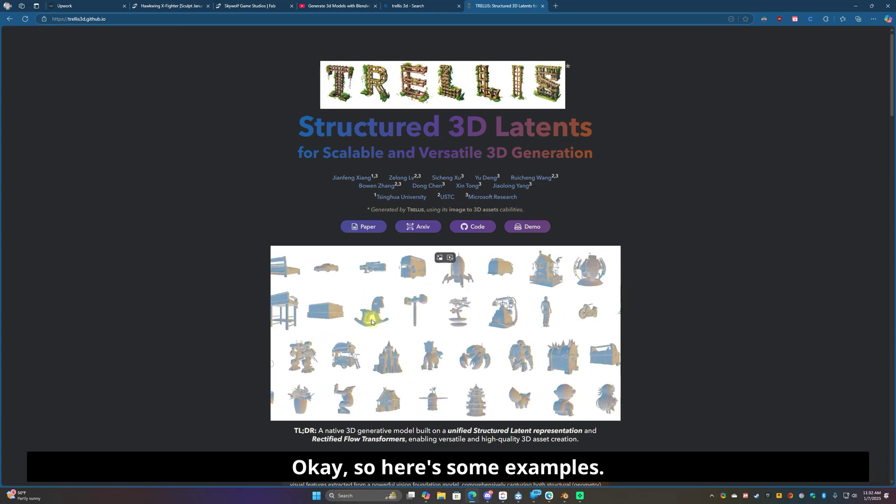
{"action": "scroll", "coordinate": [456, 388], "scroll_direction": "down", "scroll_amount": 10}
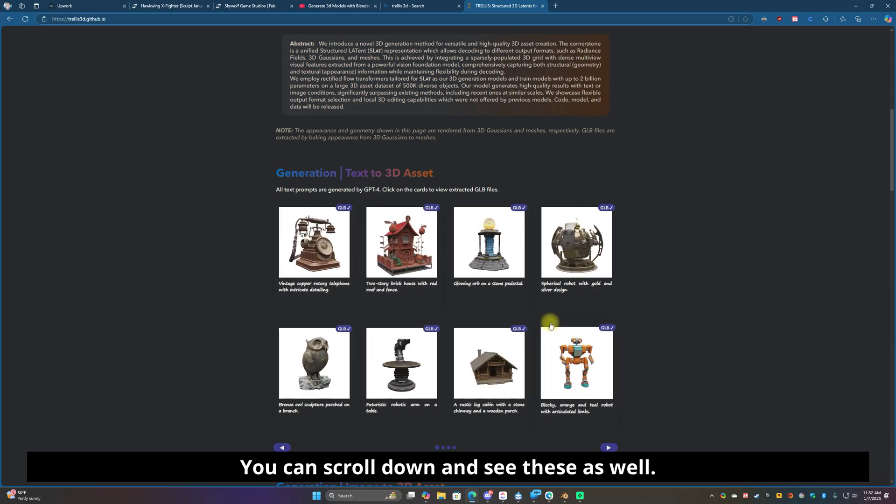
{"action": "scroll", "coordinate": [614, 222], "scroll_direction": "up", "scroll_amount": 1}
{"action": "scroll", "coordinate": [615, 222], "scroll_direction": "up", "scroll_amount": 8}
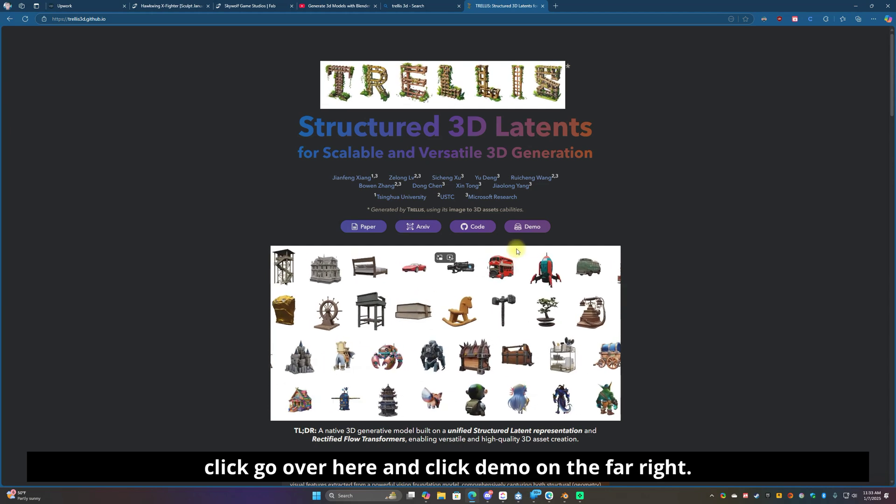
{"action": "left_click", "coordinate": [535, 229]}
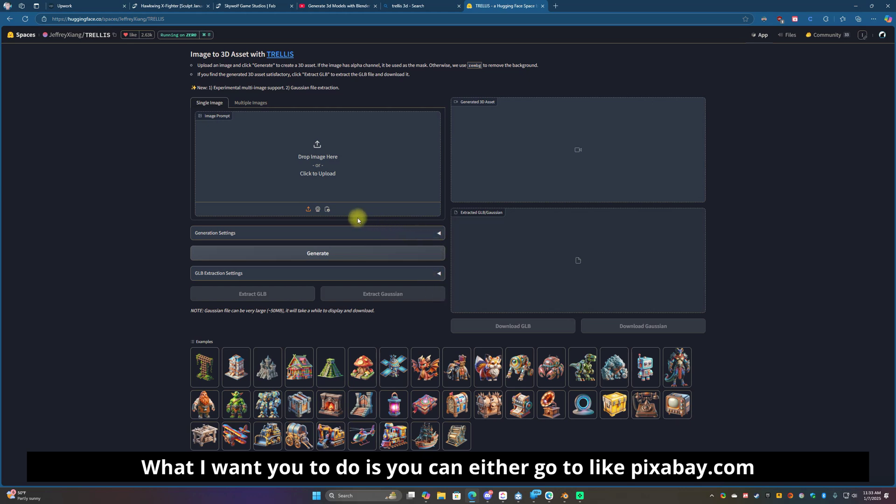
Go to pixabay.com in a new browser tab and search its images for "mario".
{"action": "left_click", "coordinate": [559, 6]}
{"action": "type", "text": "pixabay.com"}
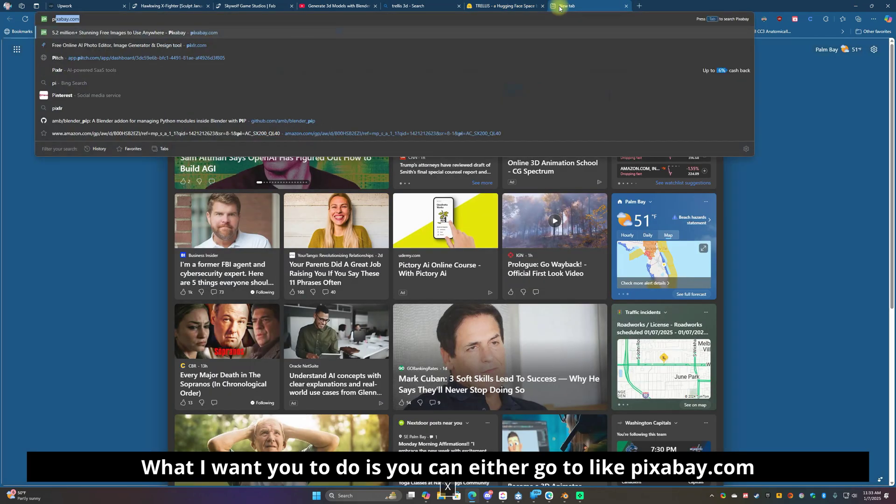
{"action": "key", "text": "Return"}
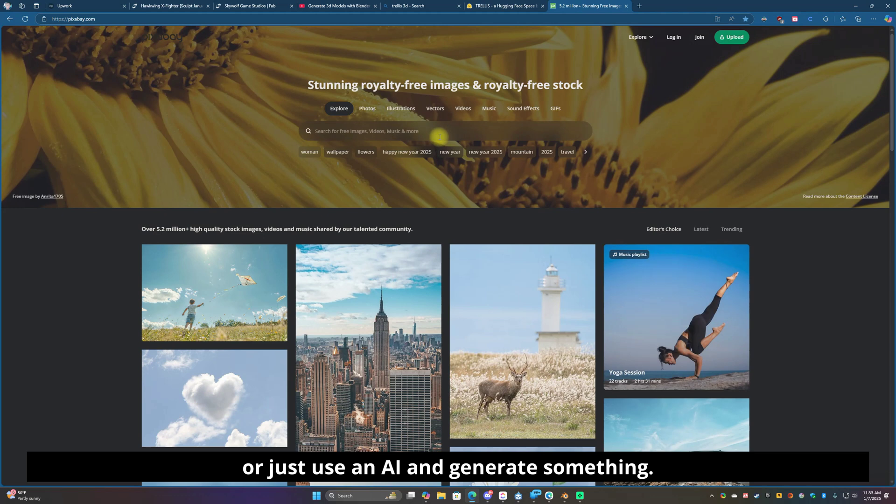
{"action": "left_click", "coordinate": [423, 131]}
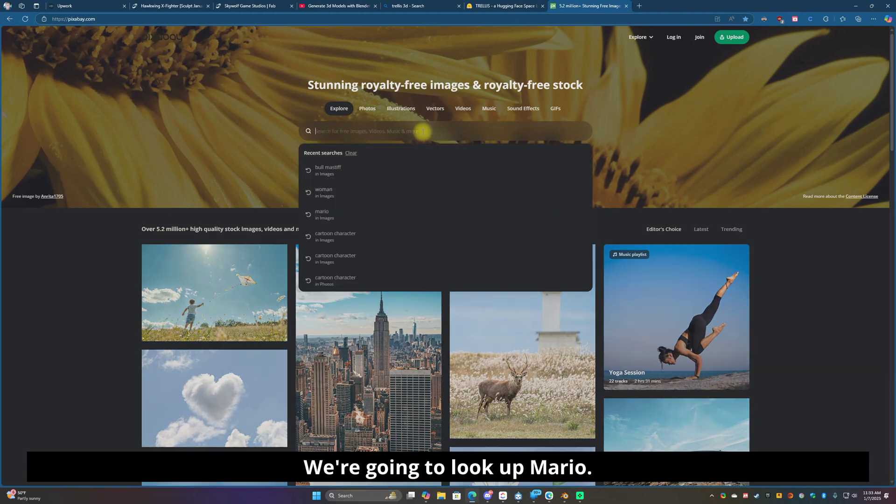
{"action": "type", "text": "mario"}
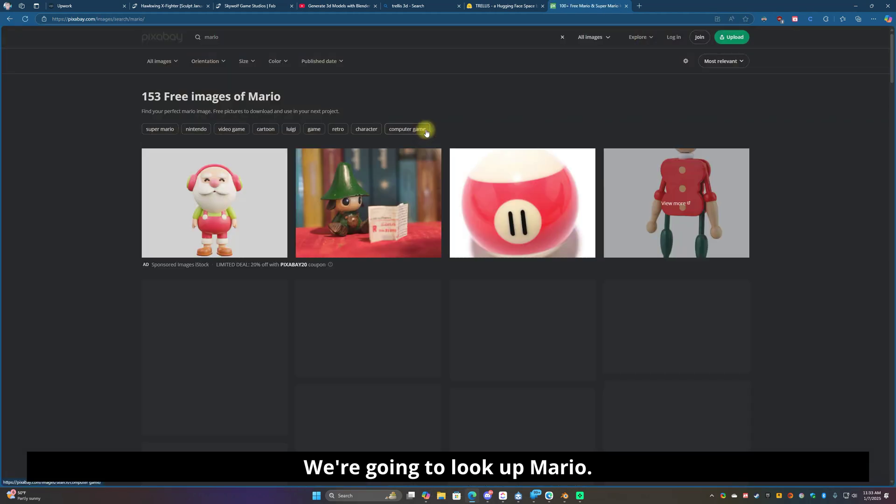
Browse the Mario image results, view the Mario figure with a transparent background and return to the results.
{"action": "scroll", "coordinate": [495, 187], "scroll_direction": "down", "scroll_amount": 3}
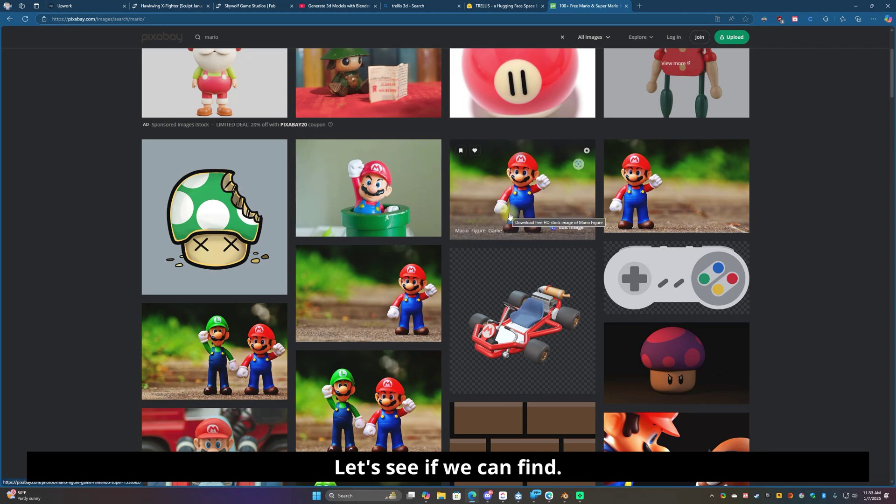
{"action": "scroll", "coordinate": [509, 196], "scroll_direction": "down", "scroll_amount": 6}
{"action": "scroll", "coordinate": [548, 221], "scroll_direction": "down", "scroll_amount": 5}
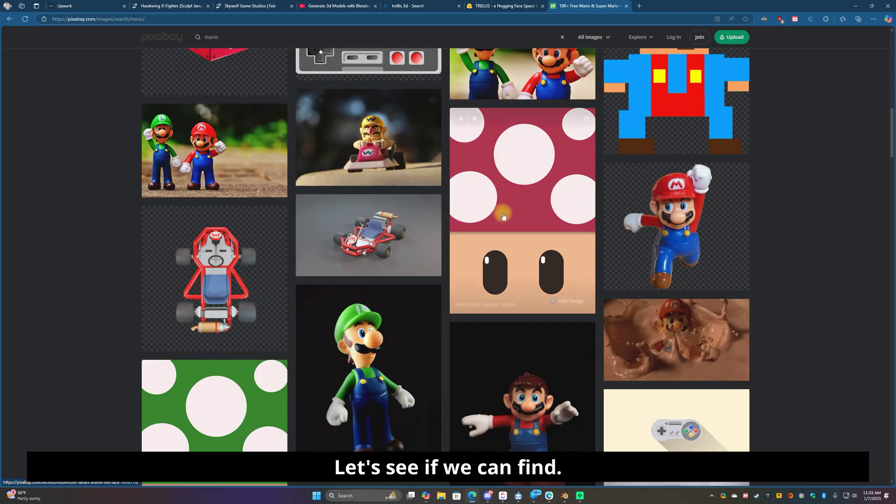
{"action": "scroll", "coordinate": [549, 219], "scroll_direction": "down", "scroll_amount": 2}
{"action": "scroll", "coordinate": [549, 219], "scroll_direction": "down", "scroll_amount": 12}
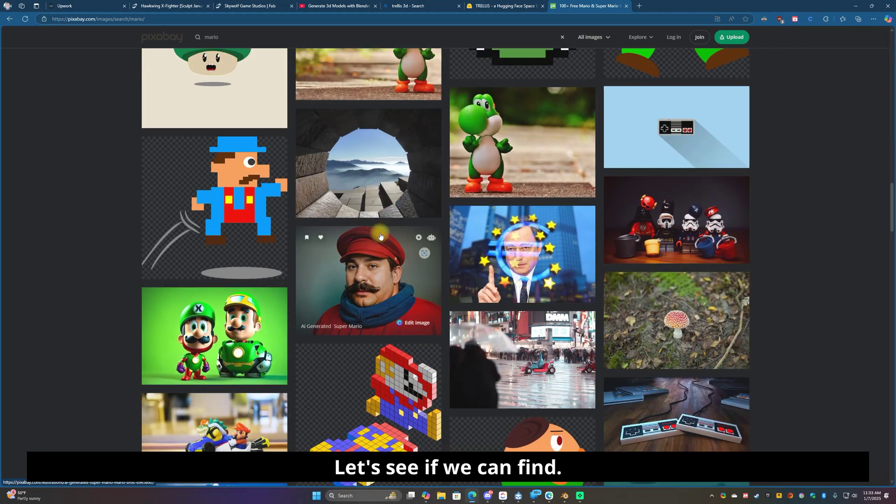
{"action": "scroll", "coordinate": [490, 230], "scroll_direction": "down", "scroll_amount": 10}
{"action": "scroll", "coordinate": [490, 230], "scroll_direction": "down", "scroll_amount": 2}
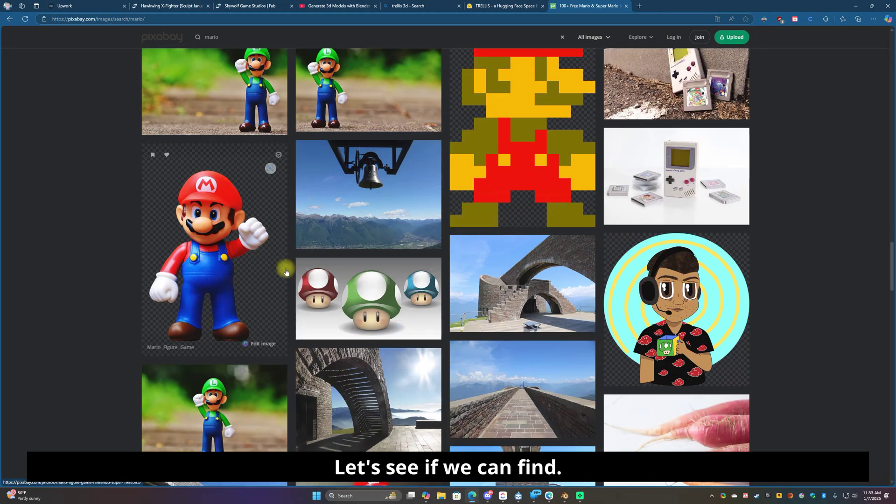
{"action": "left_click", "coordinate": [208, 262]}
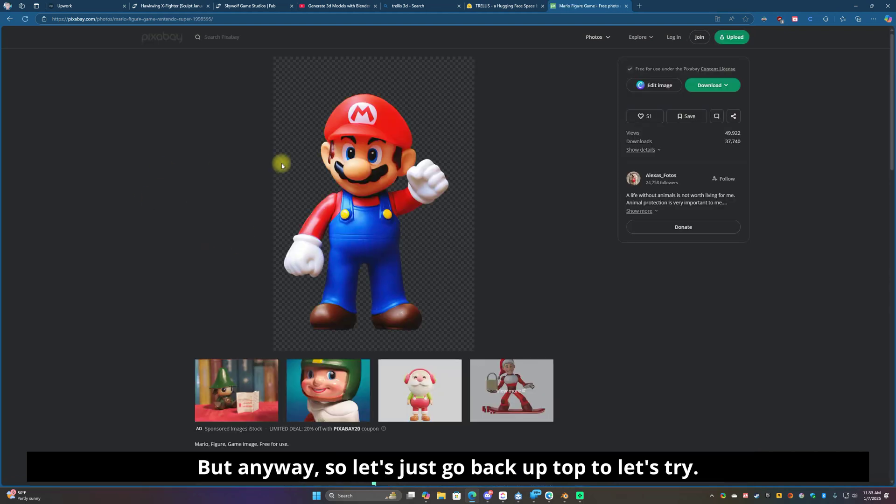
{"action": "left_click", "coordinate": [10, 19]}
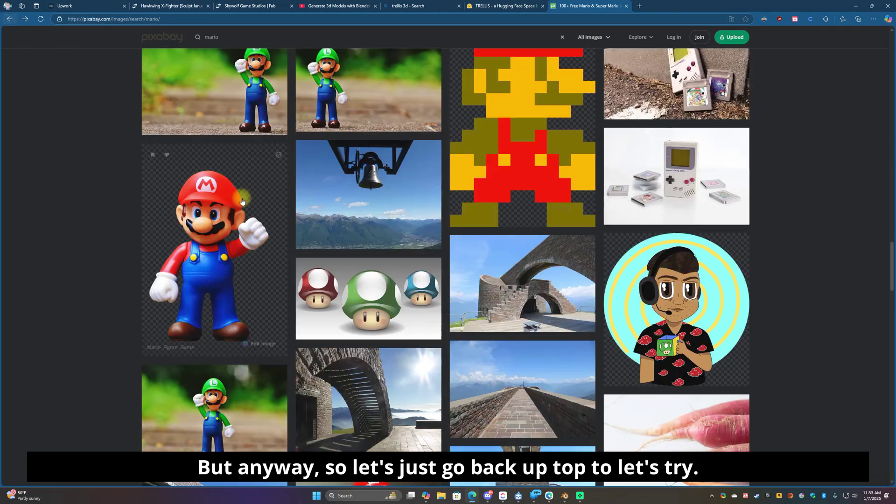
Open the centred photo of the waving Mario figure with the blurred outdoor background and copy the image.
{"action": "scroll", "coordinate": [364, 276], "scroll_direction": "up", "scroll_amount": 20}
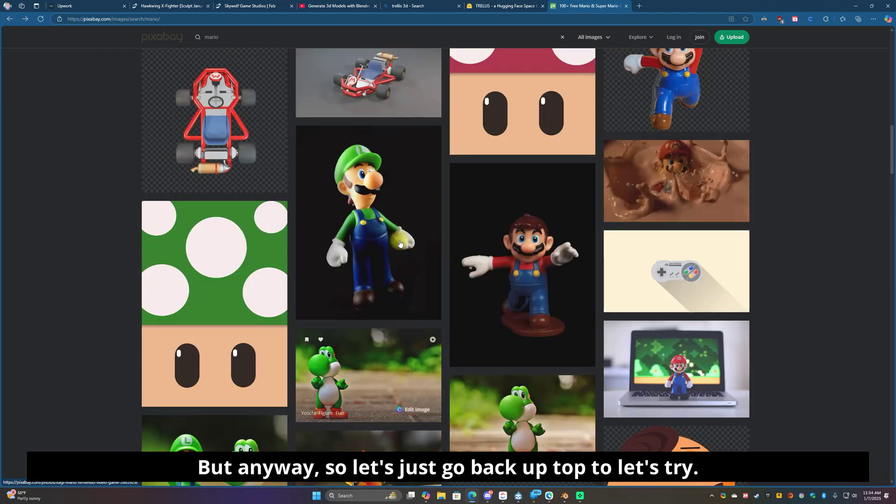
{"action": "scroll", "coordinate": [400, 243], "scroll_direction": "up", "scroll_amount": 5}
{"action": "scroll", "coordinate": [678, 277], "scroll_direction": "down", "scroll_amount": 5}
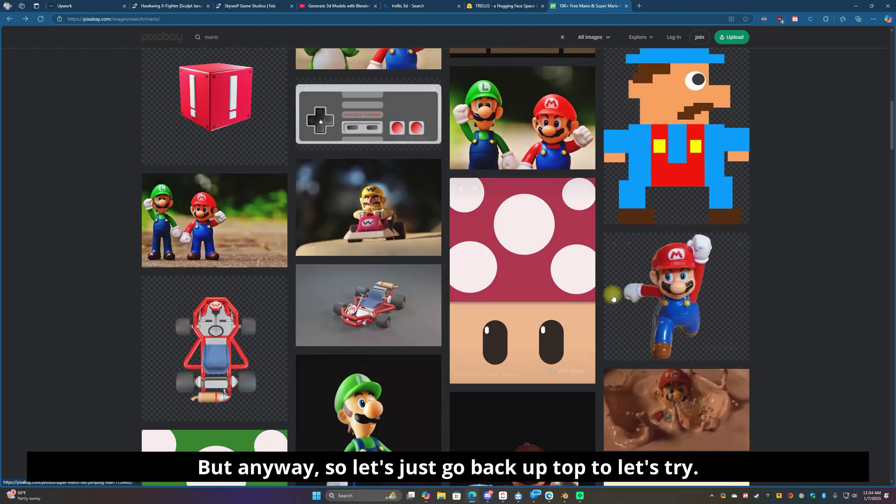
{"action": "scroll", "coordinate": [449, 194], "scroll_direction": "up", "scroll_amount": 10}
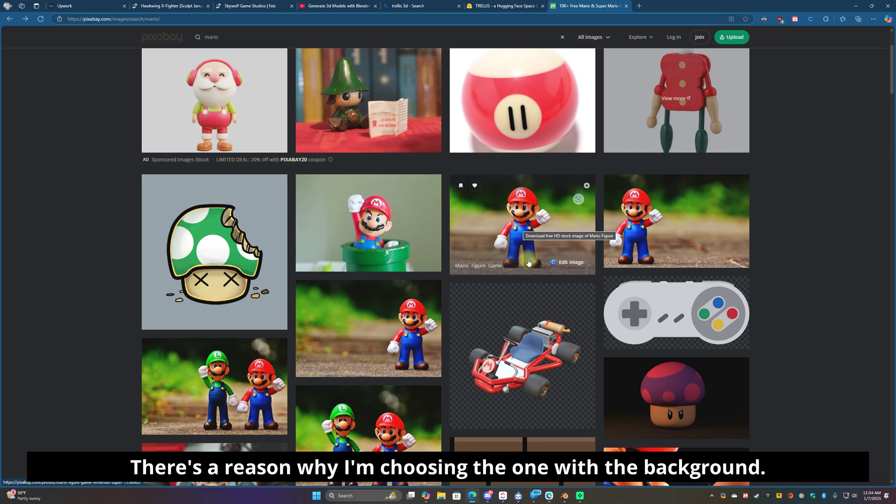
{"action": "left_click", "coordinate": [517, 231]}
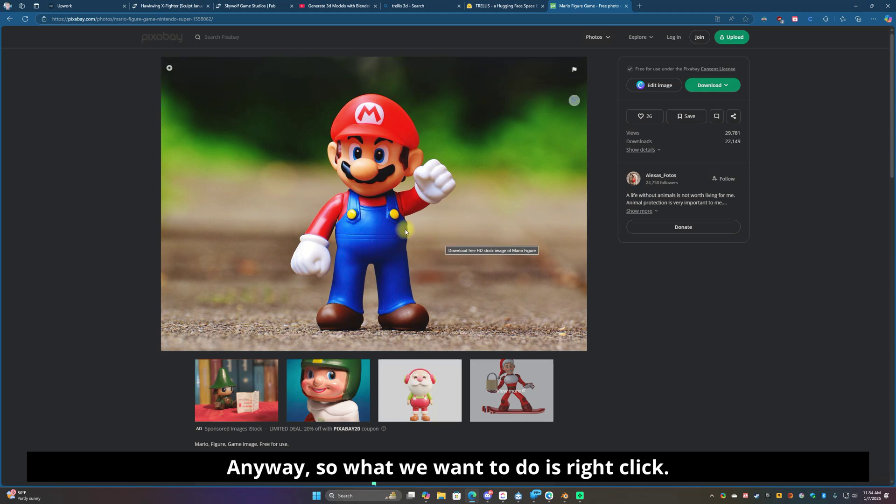
{"action": "right_click", "coordinate": [402, 229]}
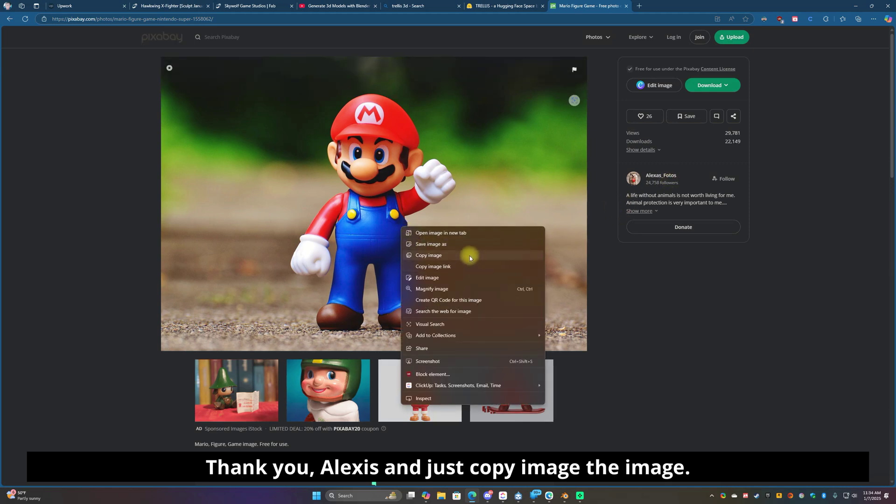
{"action": "left_click", "coordinate": [429, 256]}
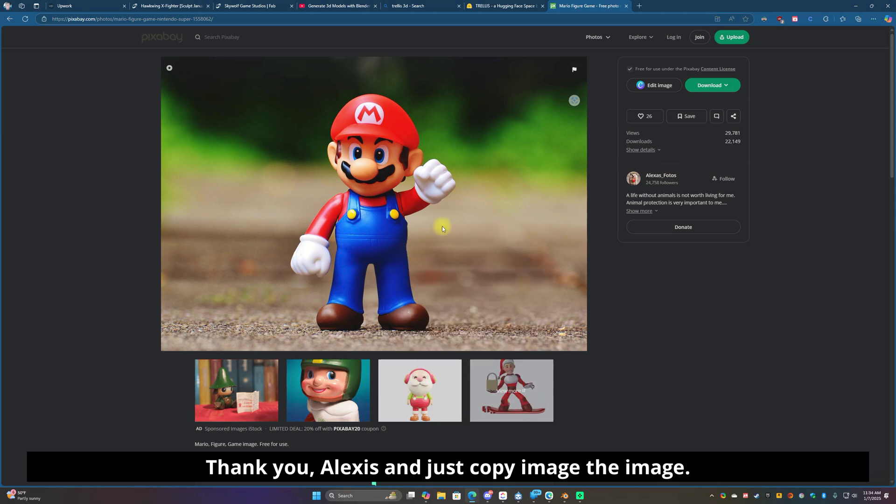
Return to the TRELLIS demo and paste the copied Mario picture from the clipboard as the single-image prompt.
{"action": "left_click", "coordinate": [491, 6]}
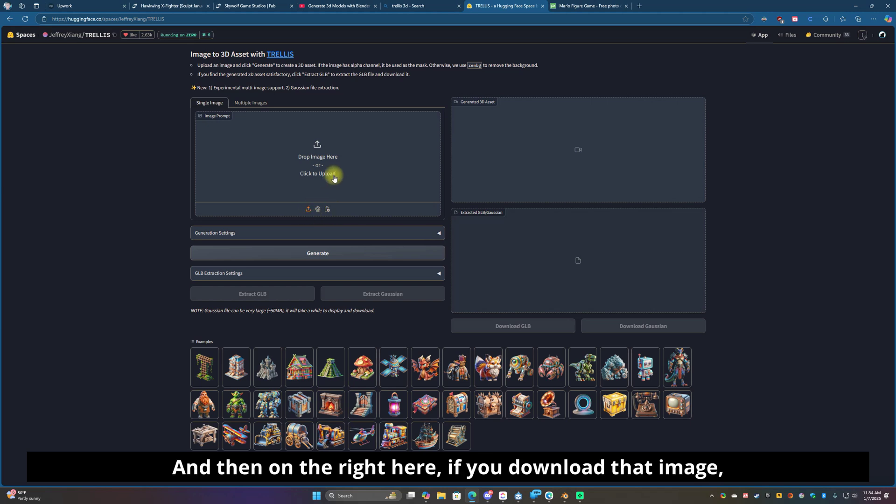
{"action": "left_click", "coordinate": [328, 212]}
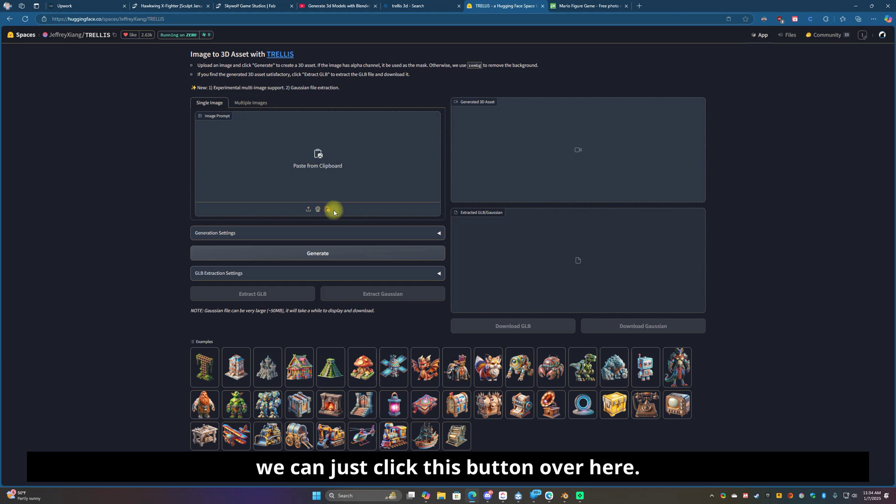
{"action": "left_click", "coordinate": [334, 212]}
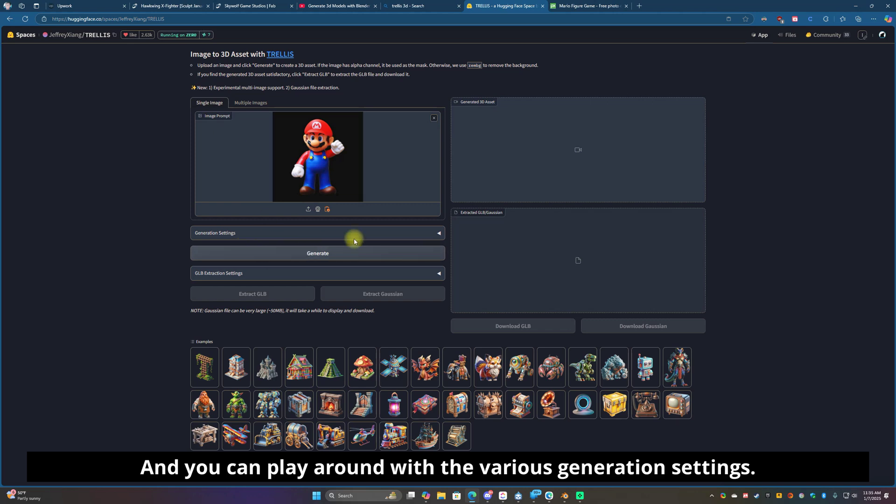
Review the generation settings and generate the 3D asset from the Mario image with the defaults.
{"action": "left_click", "coordinate": [437, 234]}
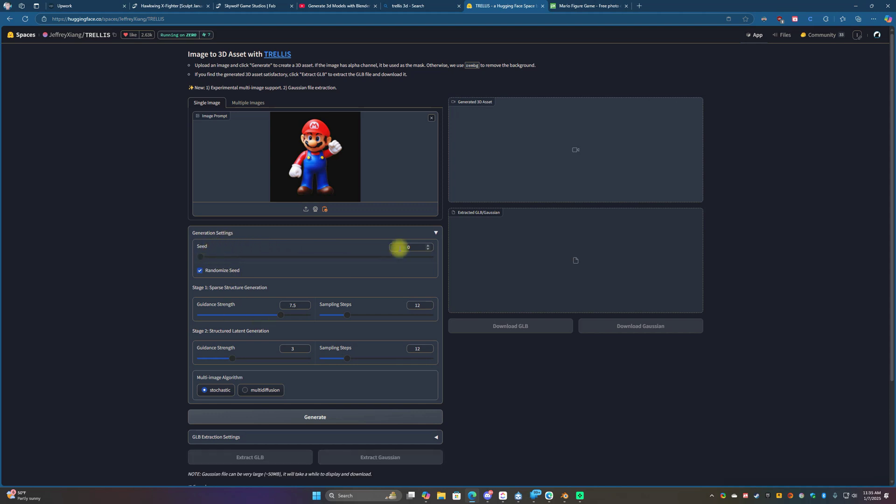
{"action": "left_click", "coordinate": [435, 234]}
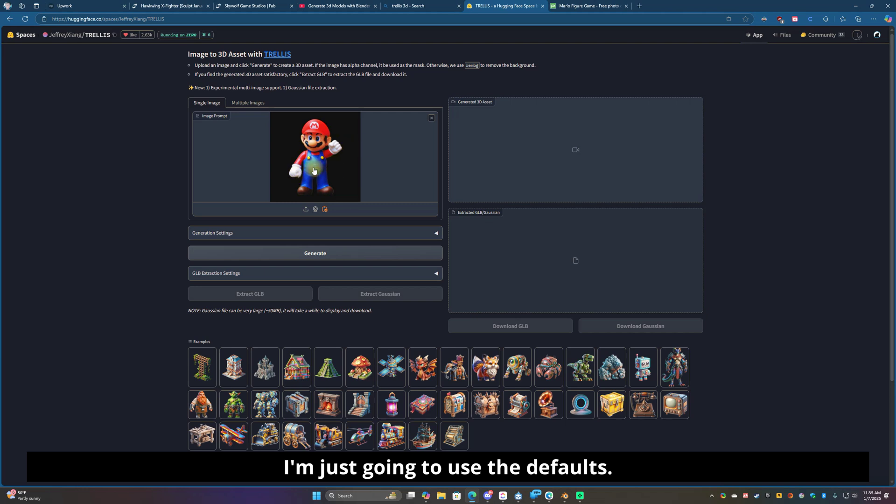
{"action": "left_click", "coordinate": [303, 258]}
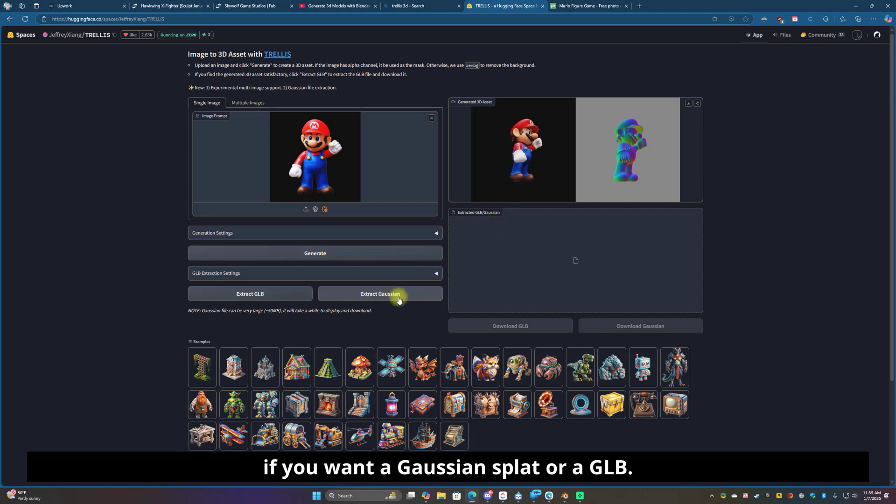
Extract the generated asset as a GLB with default settings and review the simplify and texture size options.
{"action": "left_click", "coordinate": [262, 295]}
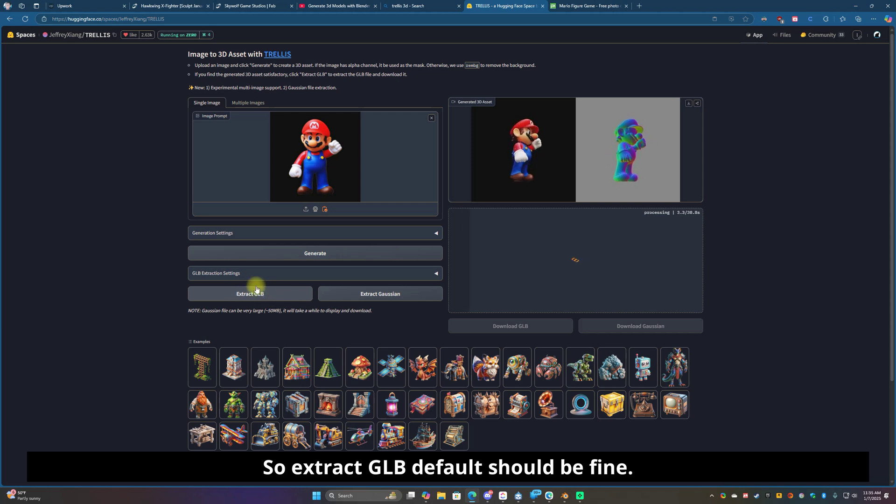
{"action": "left_click", "coordinate": [437, 273]}
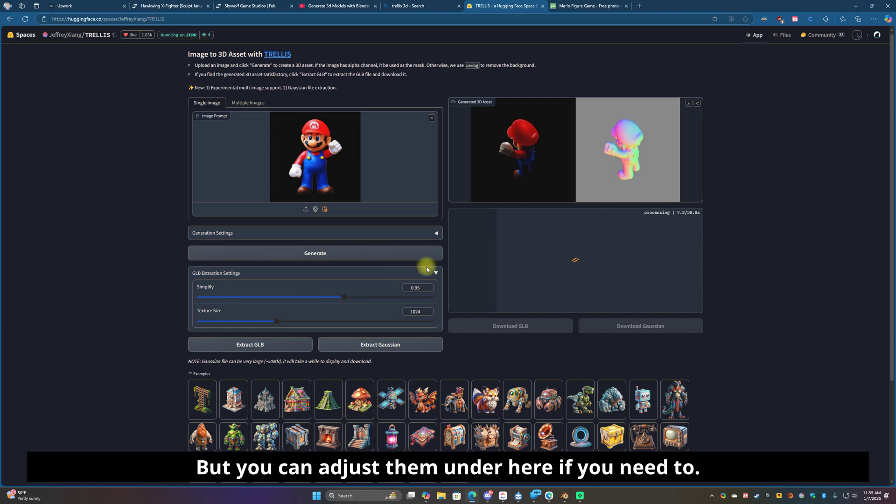
{"action": "left_click", "coordinate": [433, 272]}
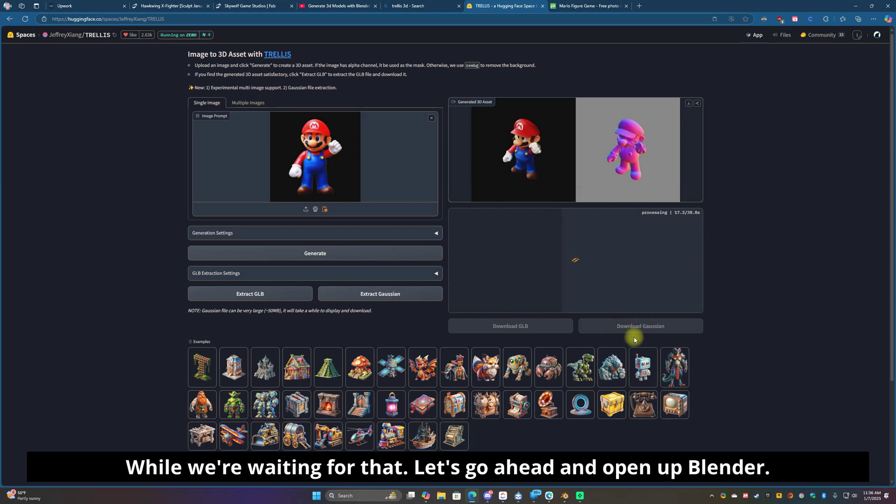
Switch to Blender.
{"action": "left_click", "coordinate": [565, 497]}
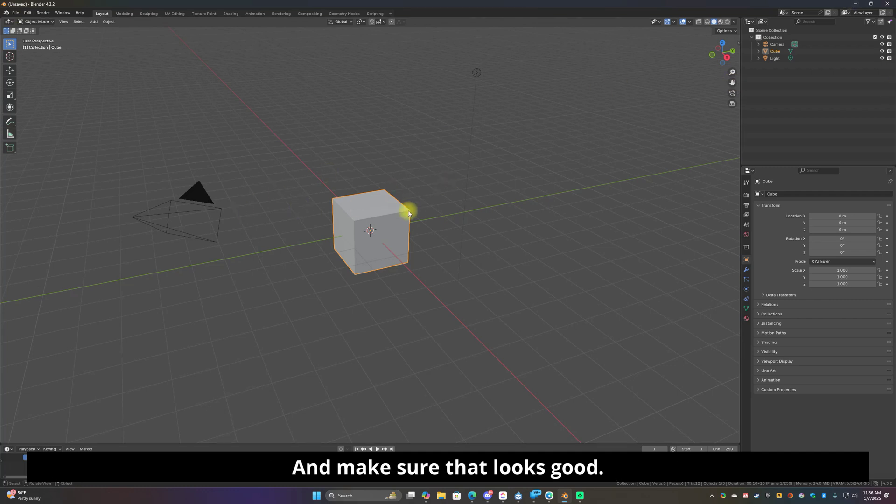
Delete the default camera, cube and light so the Blender scene is empty.
{"action": "left_click", "coordinate": [354, 189]}
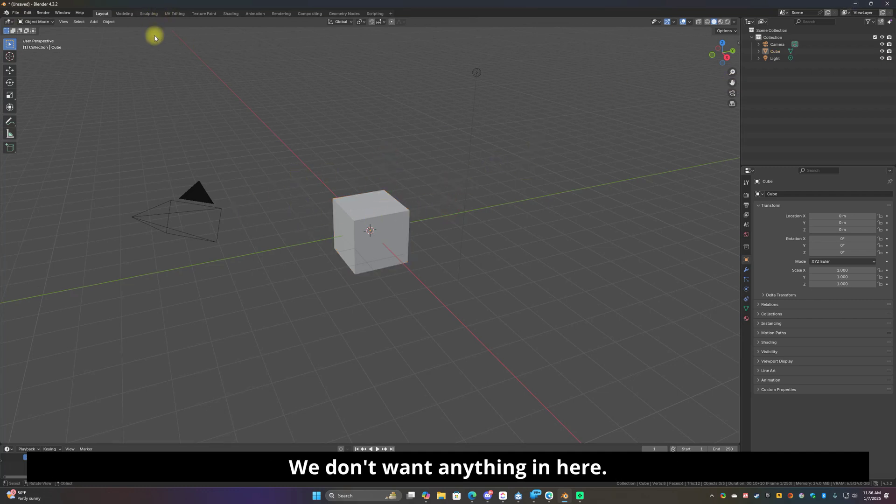
{"action": "left_click_drag", "start_coordinate": [155, 55], "coordinate": [494, 310]}
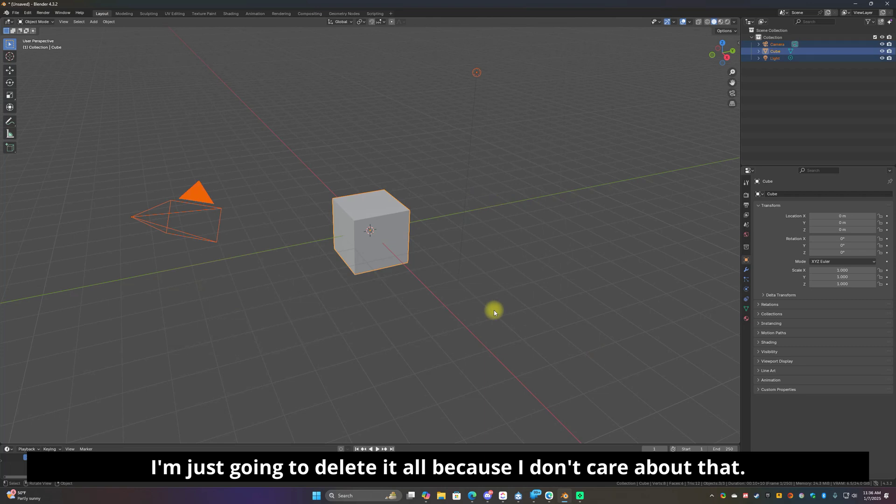
{"action": "key", "text": "Delete"}
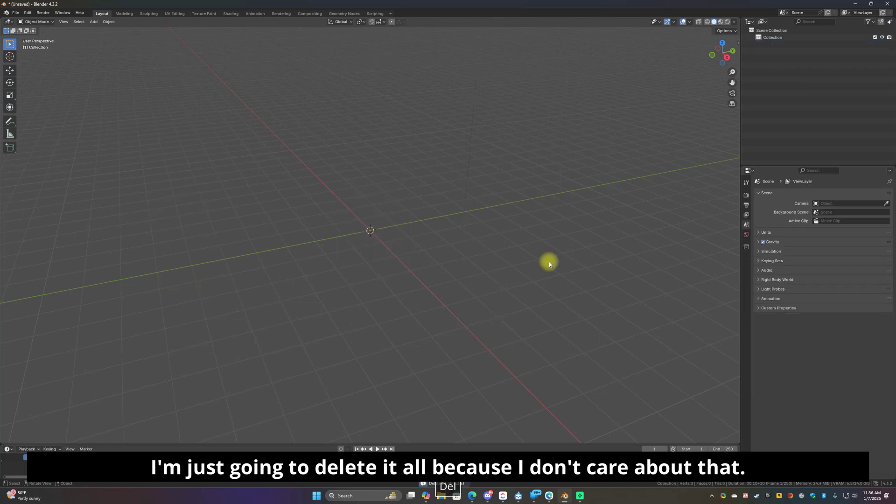
Return to the TRELLIS demo and examine the extracted Mario GLB from several angles, including the raised hand up close.
{"action": "left_click", "coordinate": [858, 3]}
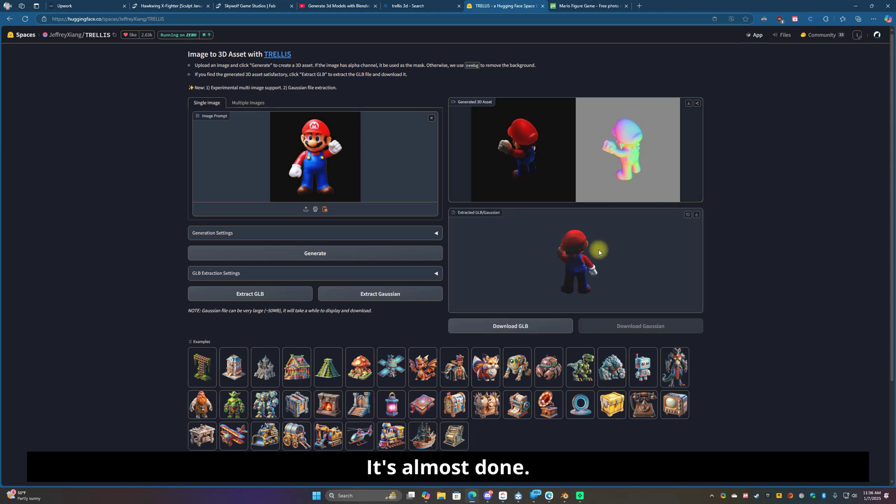
{"action": "left_click_drag", "start_coordinate": [596, 260], "coordinate": [679, 256]}
{"action": "scroll", "coordinate": [621, 262], "scroll_direction": "up", "scroll_amount": 3}
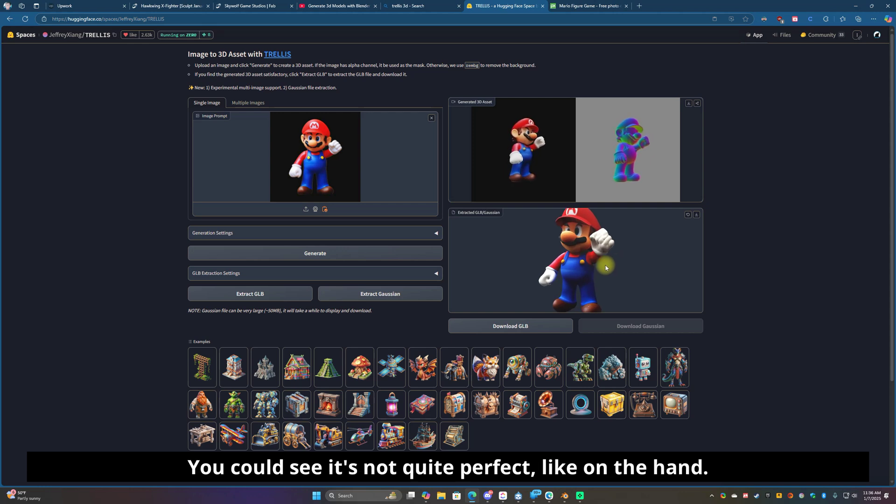
{"action": "left_click_drag", "start_coordinate": [606, 265], "coordinate": [598, 241]}
{"action": "scroll", "coordinate": [590, 265], "scroll_direction": "up", "scroll_amount": 3}
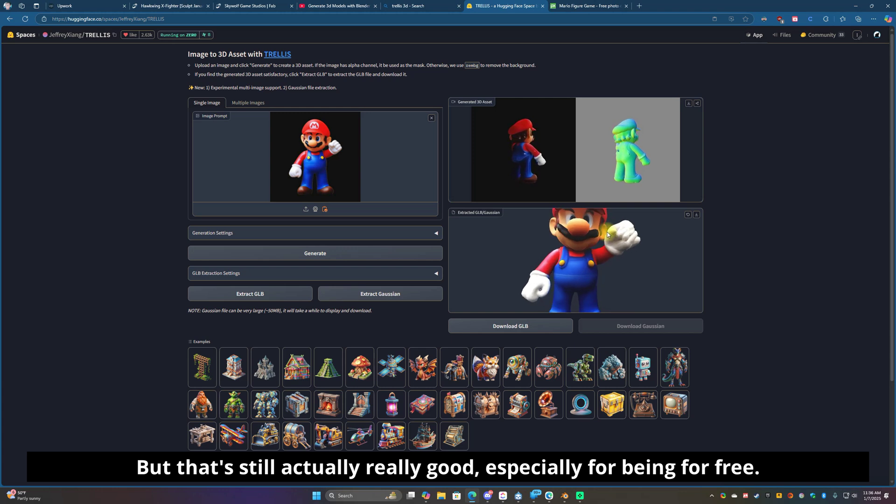
{"action": "scroll", "coordinate": [593, 245], "scroll_direction": "down", "scroll_amount": 4}
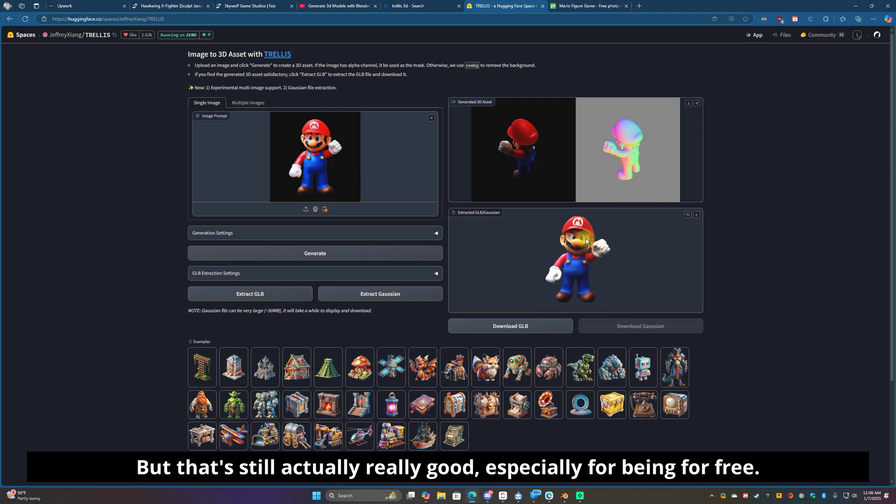
{"action": "left_click_drag", "start_coordinate": [586, 241], "coordinate": [664, 254]}
{"action": "left_click_drag", "start_coordinate": [582, 262], "coordinate": [560, 283]}
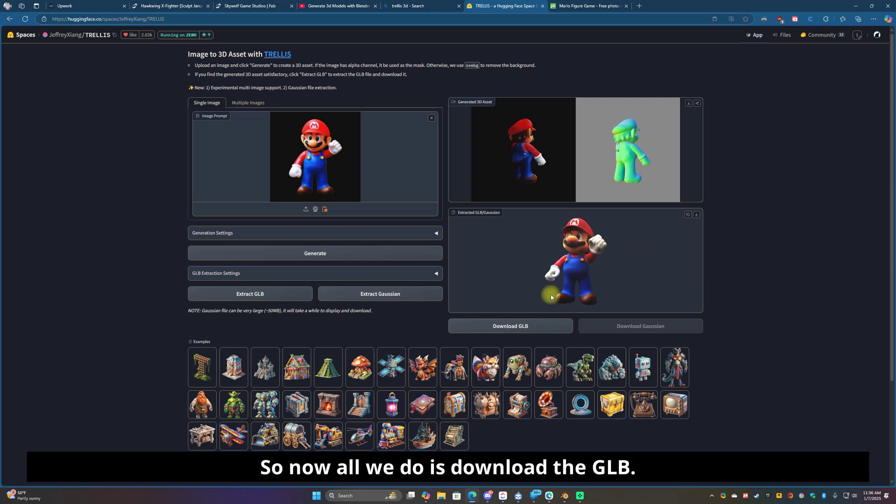
Download the extracted GLB and rename sample.glb in the Downloads folder as Mario.glb.
{"action": "left_click", "coordinate": [510, 327]}
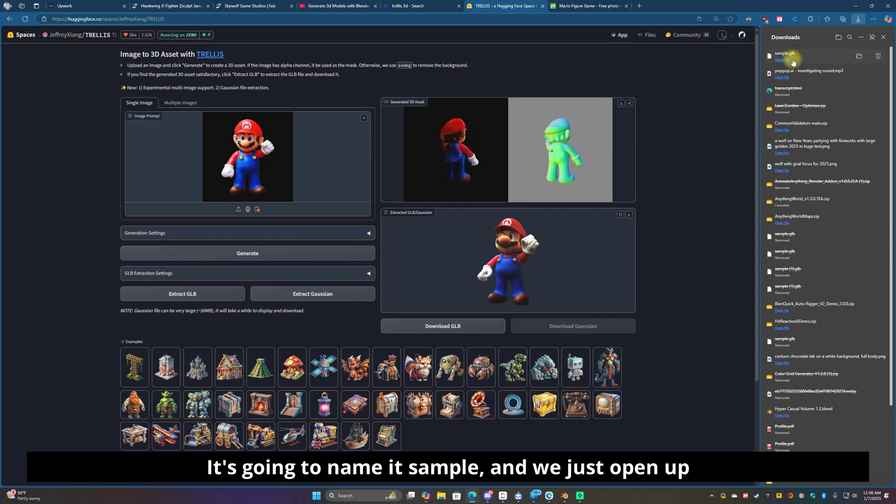
{"action": "left_click", "coordinate": [862, 57]}
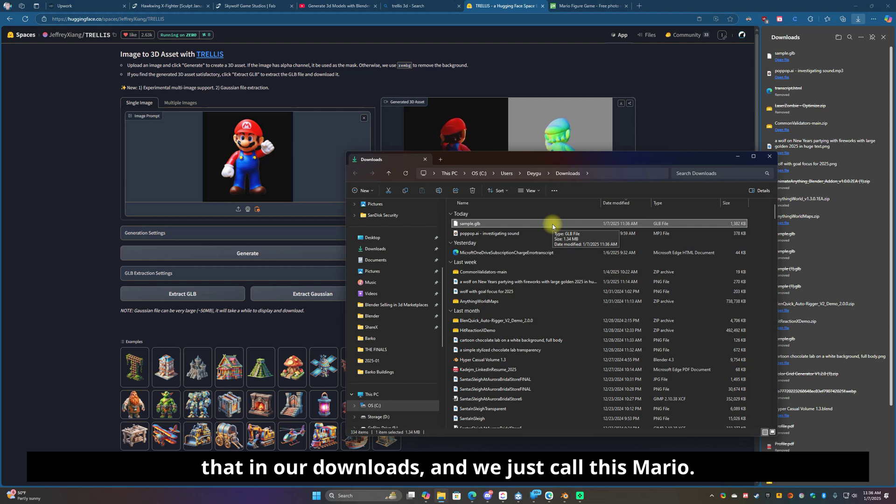
{"action": "key", "text": "F2"}
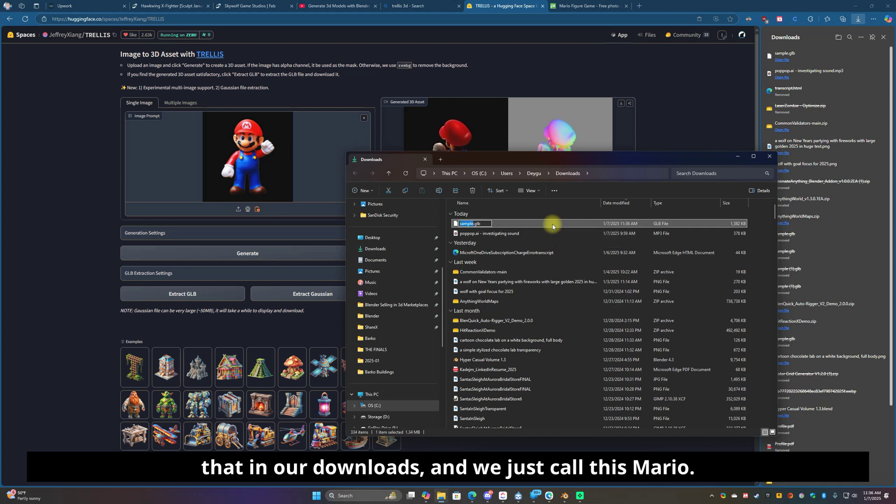
{"action": "type", "text": "Mario"}
{"action": "key", "text": "Return"}
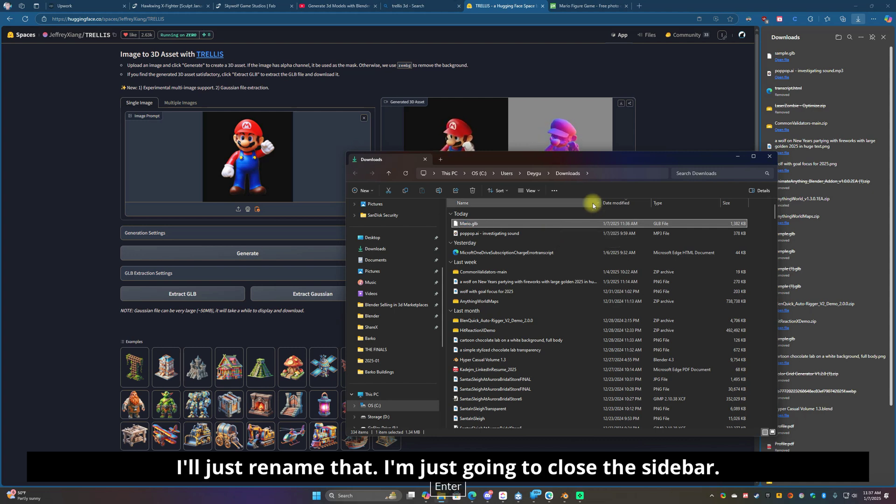
{"action": "left_click", "coordinate": [886, 41]}
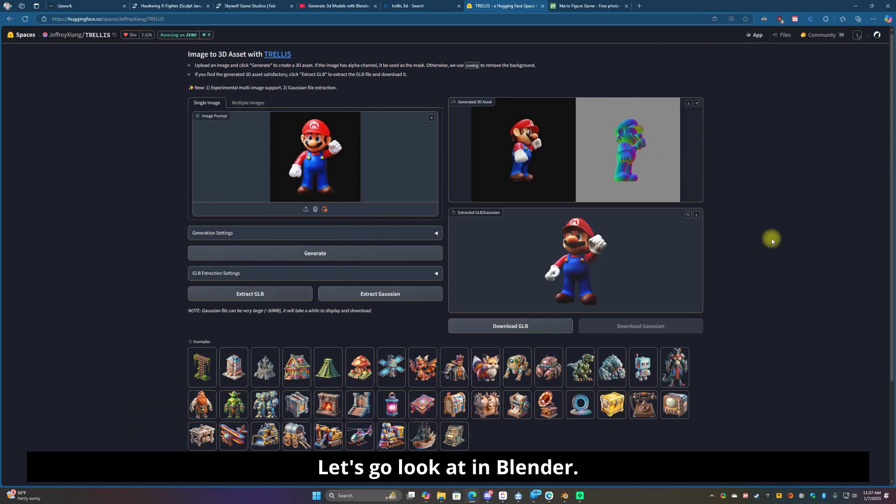
Switch to Blender and import Mario.glb from the Downloads folder as glTF 2.0 with the default import options.
{"action": "left_click", "coordinate": [563, 495]}
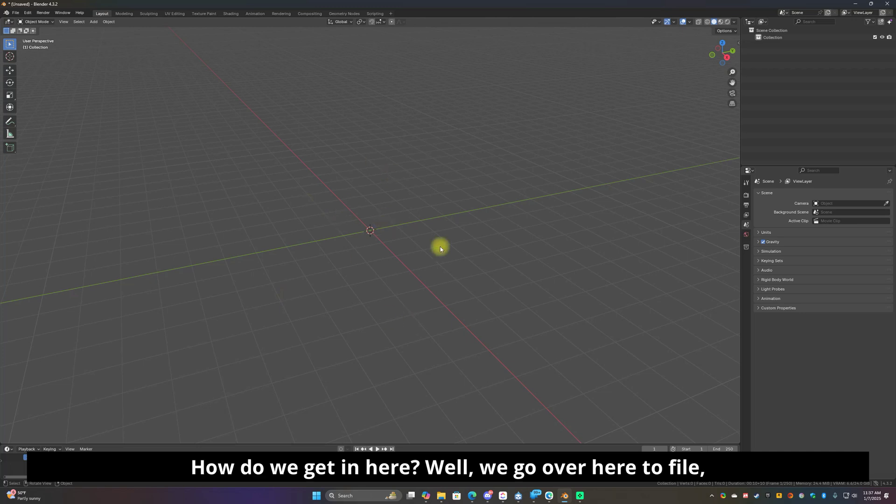
{"action": "left_click", "coordinate": [16, 14]}
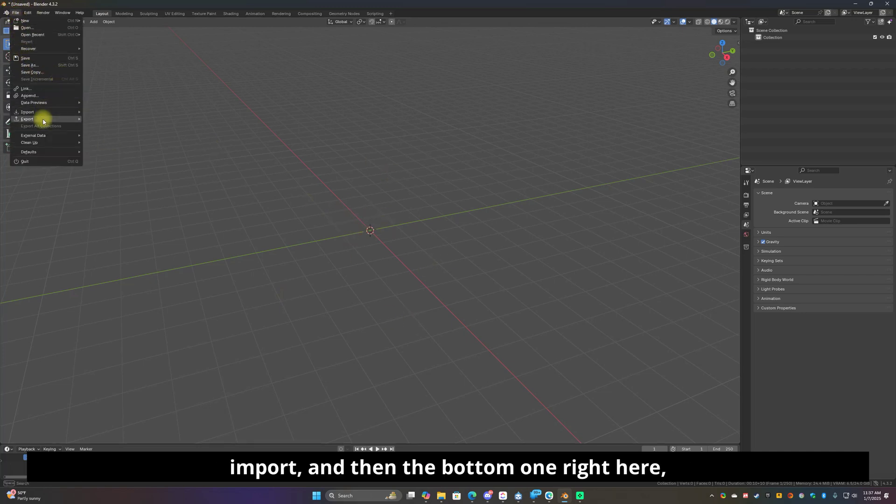
{"action": "mouse_move", "coordinate": [40, 112]}
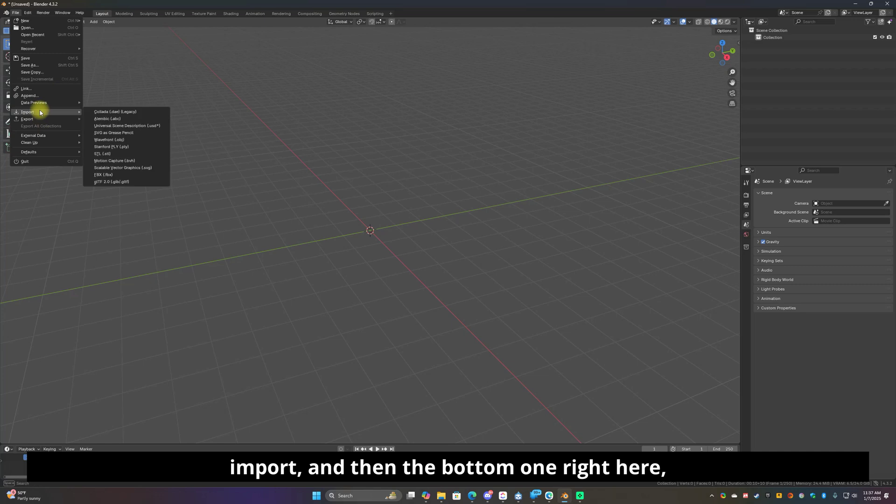
{"action": "left_click", "coordinate": [120, 182]}
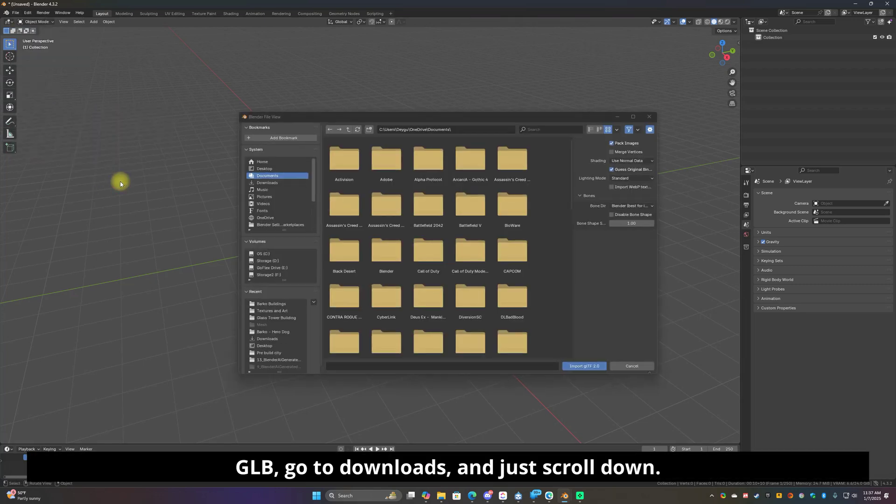
{"action": "left_click", "coordinate": [267, 183]}
{"action": "scroll", "coordinate": [412, 226], "scroll_direction": "down", "scroll_amount": 5}
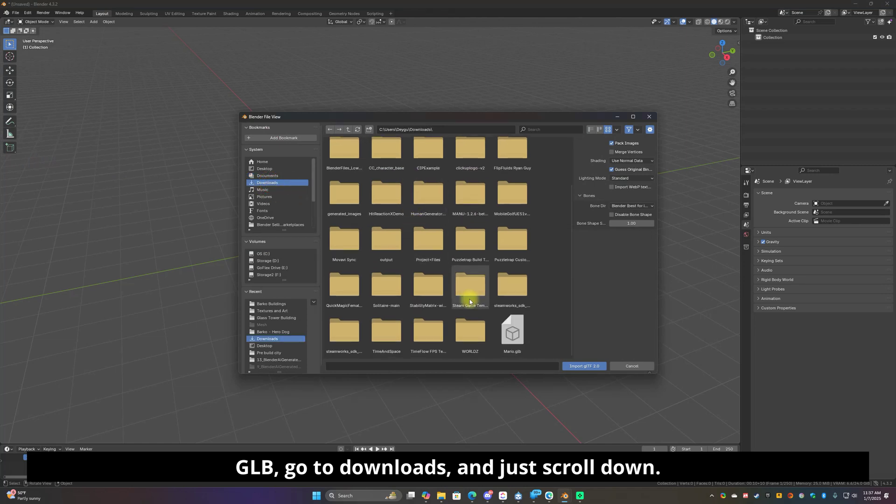
{"action": "left_click", "coordinate": [519, 334]}
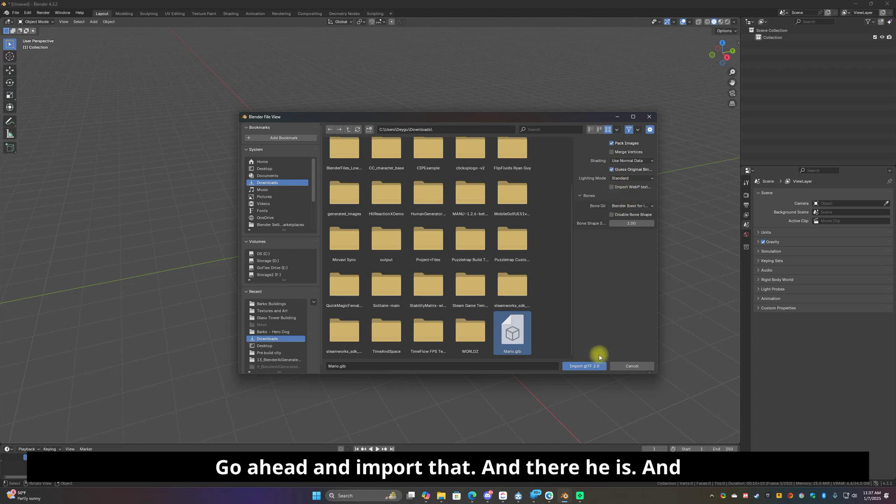
{"action": "left_click", "coordinate": [591, 368]}
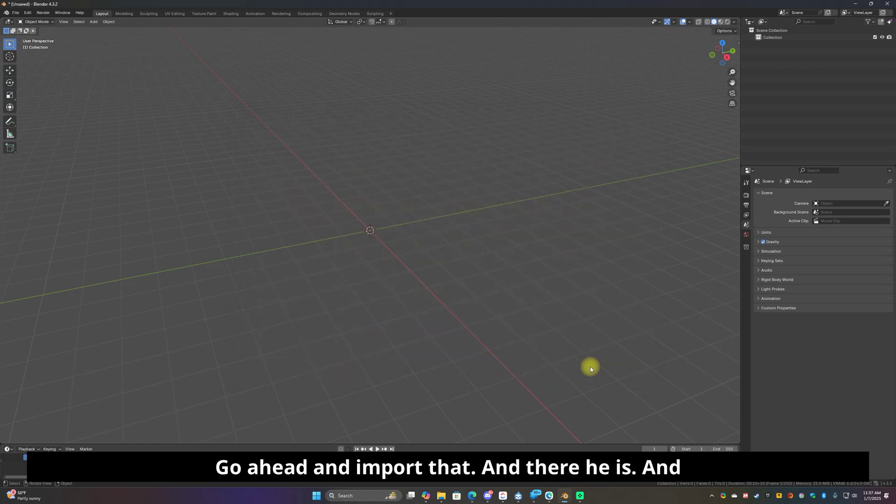
View the imported Mario model from the front and apply Shade Smooth to its mesh.
{"action": "key", "text": "KP_1"}
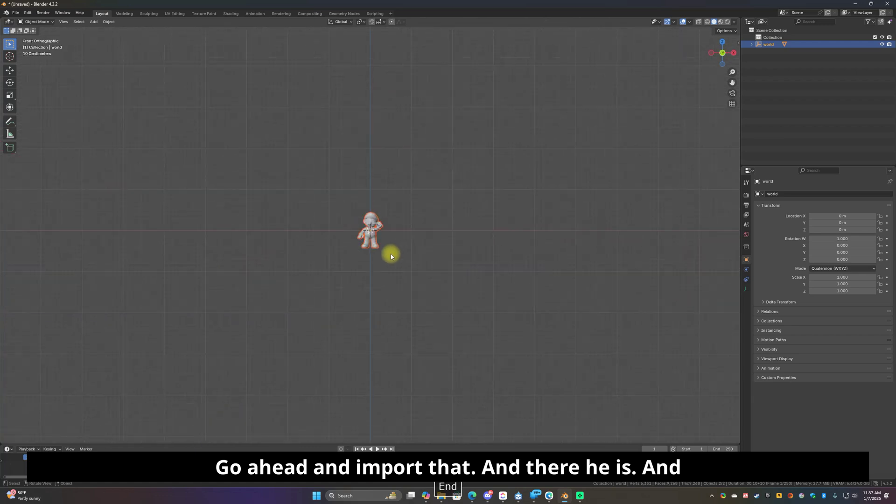
{"action": "scroll", "coordinate": [389, 256], "scroll_direction": "up", "scroll_amount": 8}
{"action": "scroll", "coordinate": [390, 257], "scroll_direction": "up", "scroll_amount": 2}
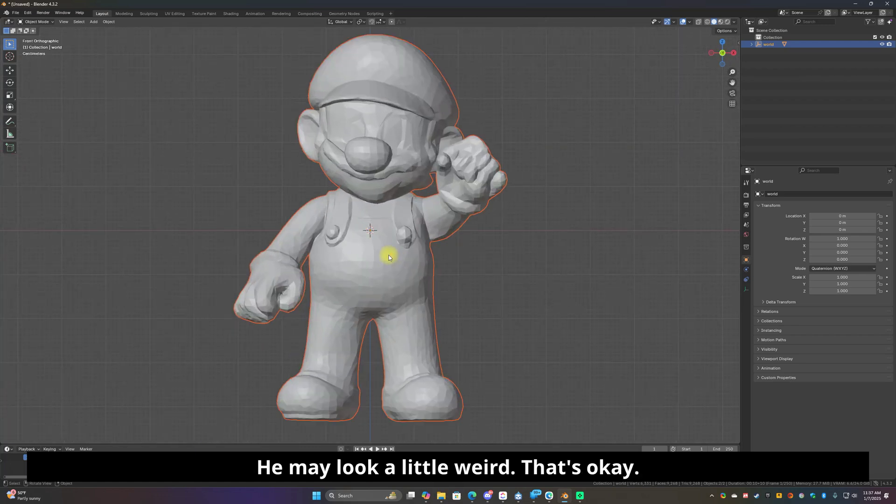
{"action": "scroll", "coordinate": [387, 267], "scroll_direction": "down", "scroll_amount": 2}
{"action": "left_click", "coordinate": [386, 267]}
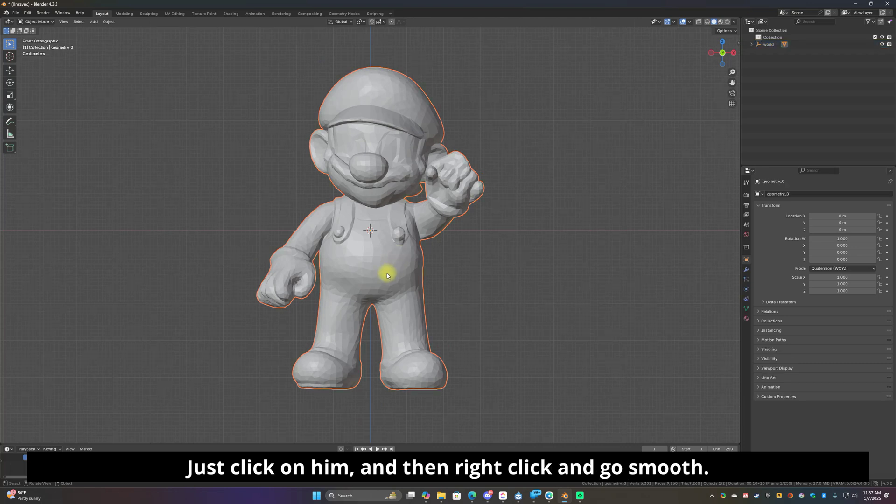
{"action": "right_click", "coordinate": [381, 263]}
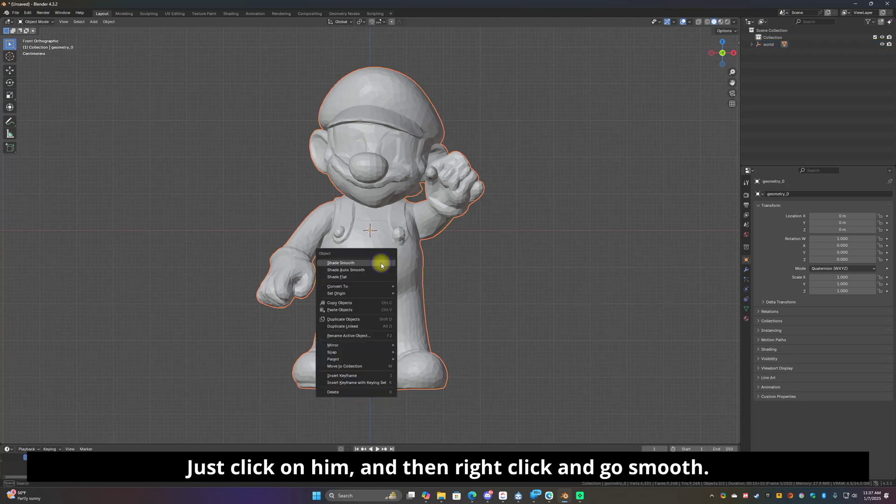
{"action": "left_click", "coordinate": [353, 262]}
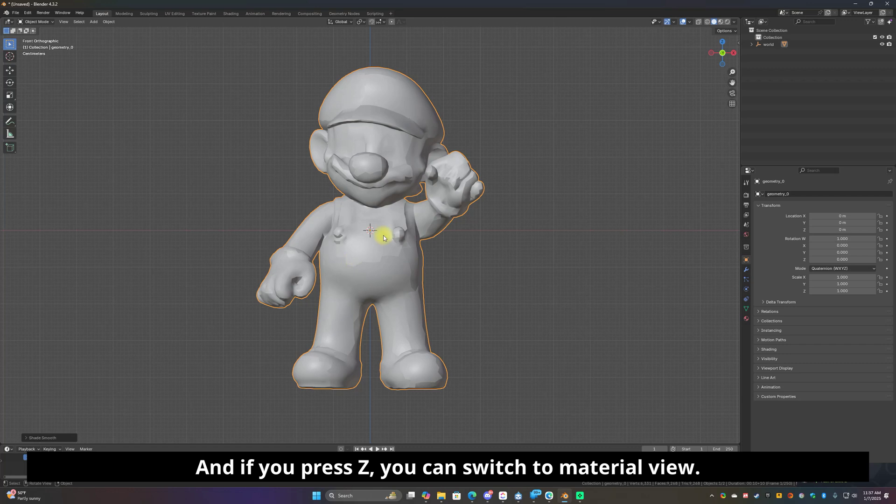
Set the viewport shading to Material Preview and inspect the textured Mario from around, ending in the front view.
{"action": "key", "text": "z"}
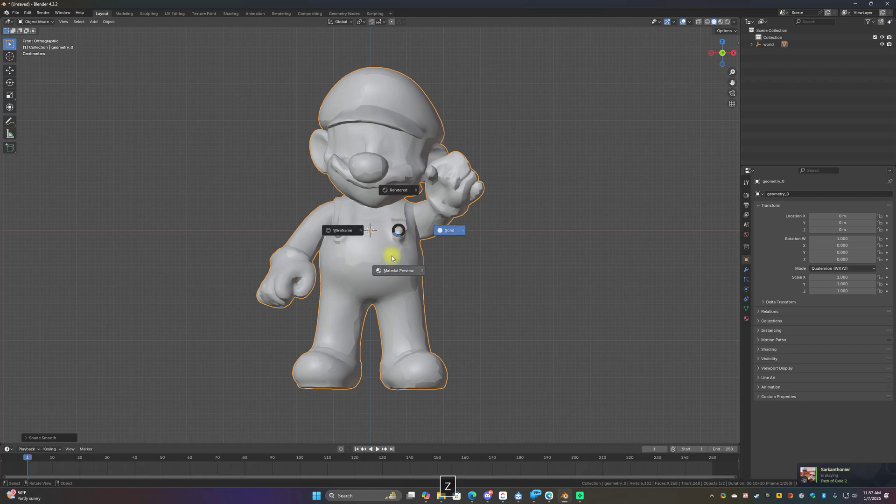
{"action": "left_click", "coordinate": [399, 272]}
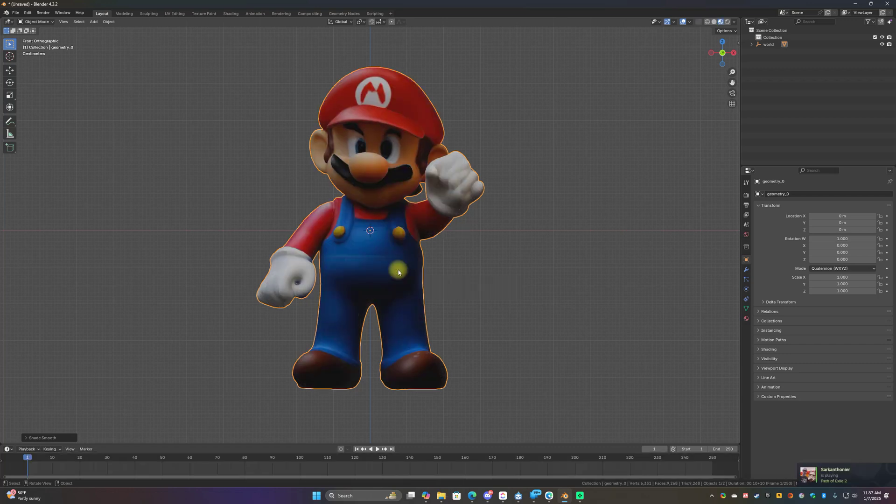
{"action": "mouse_move", "coordinate": [399, 271]}
{"action": "middle_mouse_down"}
{"action": "mouse_move", "coordinate": [208, 230]}
{"action": "mouse_move", "coordinate": [86, 226]}
{"action": "mouse_move", "coordinate": [542, 221]}
{"action": "mouse_move", "coordinate": [402, 223]}
{"action": "mouse_move", "coordinate": [407, 242]}
{"action": "middle_mouse_up"}
{"action": "scroll", "coordinate": [406, 242], "scroll_direction": "down", "scroll_amount": 3}
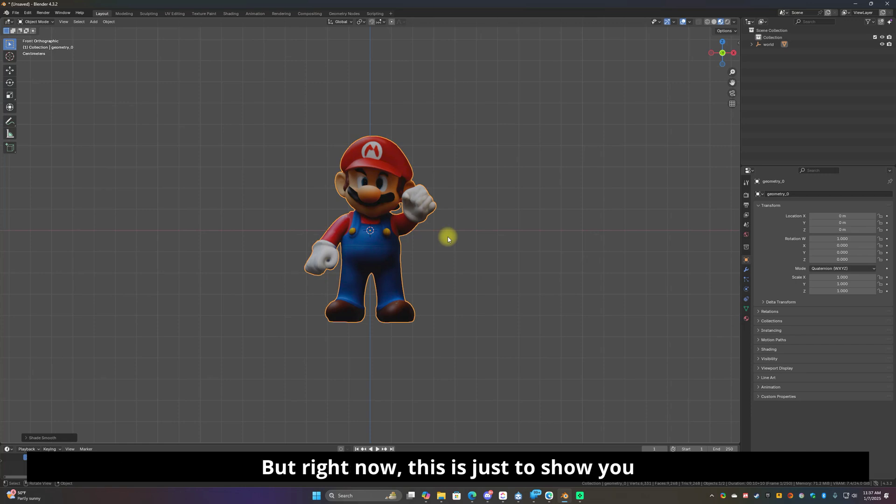
{"action": "middle_click_drag", "start_coordinate": [429, 198], "coordinate": [484, 217]}
{"action": "key", "text": "KP_1"}
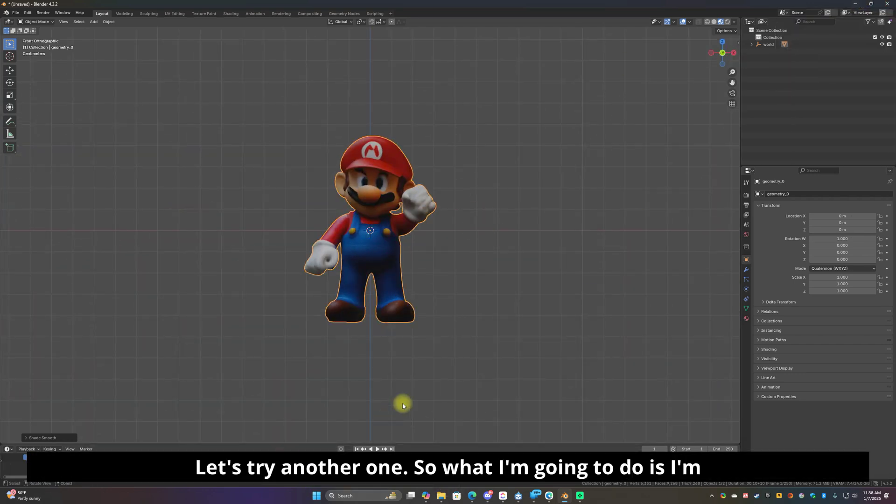
Switch to Copilot, generate an image with the prompt "generate a chocolate lab cartoon character" and download the picture.
{"action": "mouse_move", "coordinate": [429, 496]}
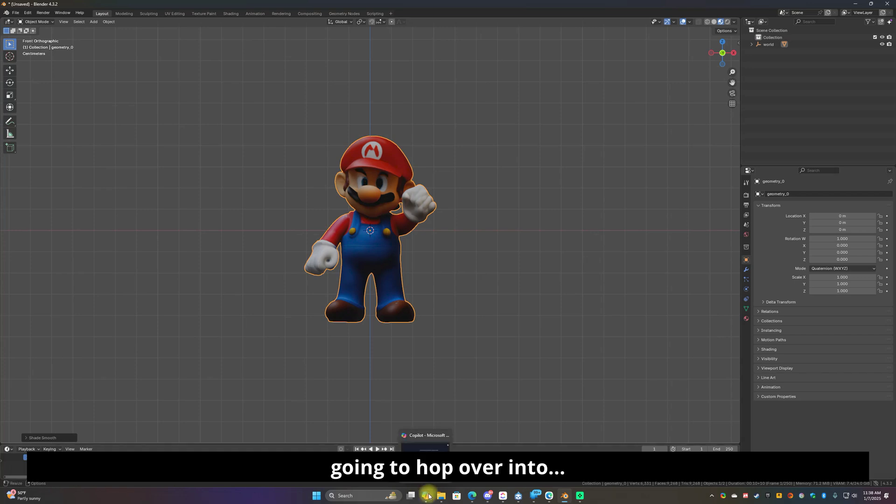
{"action": "left_click", "coordinate": [857, 5]}
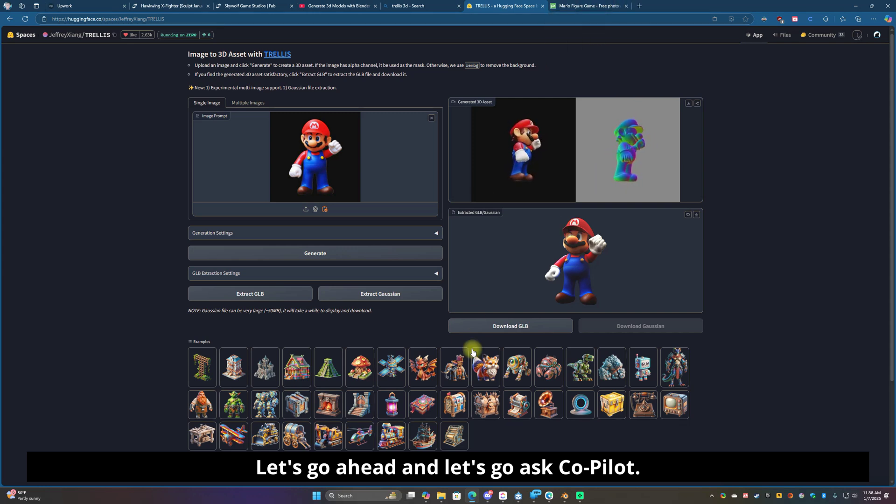
{"action": "mouse_move", "coordinate": [426, 498]}
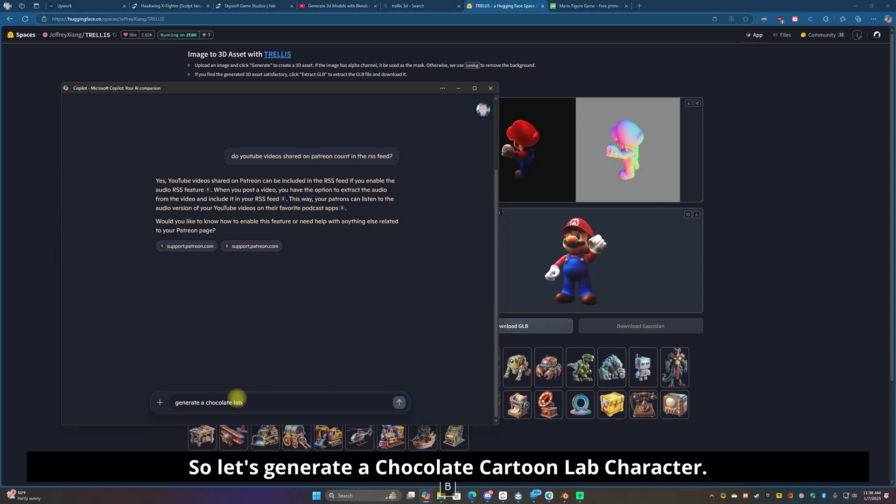
{"action": "type", "text": "n cha"}
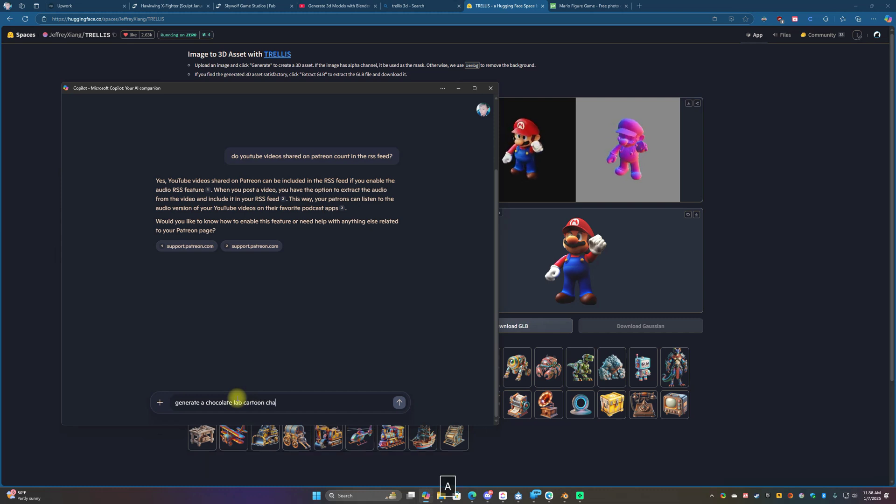
{"action": "type", "text": "racter"}
{"action": "key", "text": "Return"}
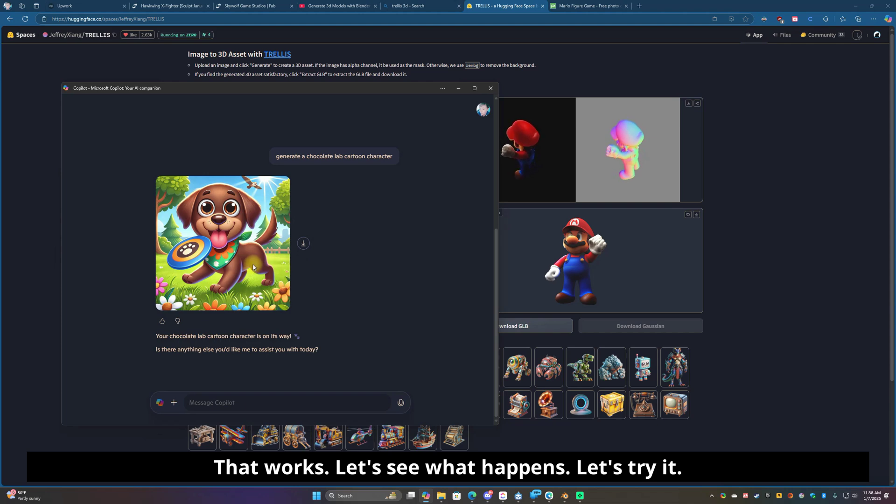
{"action": "left_click", "coordinate": [303, 244]}
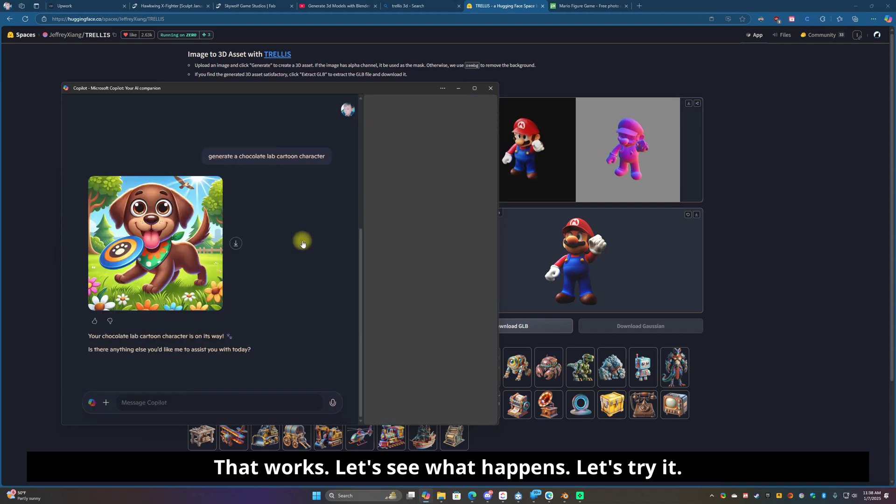
Close Copilot and replace the Mario image prompt in TRELLIS with the chocolate lab cartoon character picture from the Downloads folder.
{"action": "left_click", "coordinate": [492, 87]}
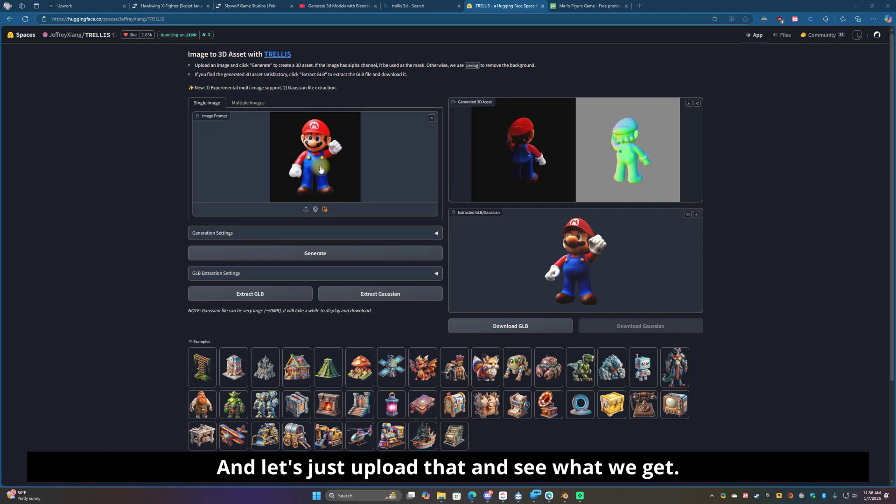
{"action": "left_click", "coordinate": [306, 210]}
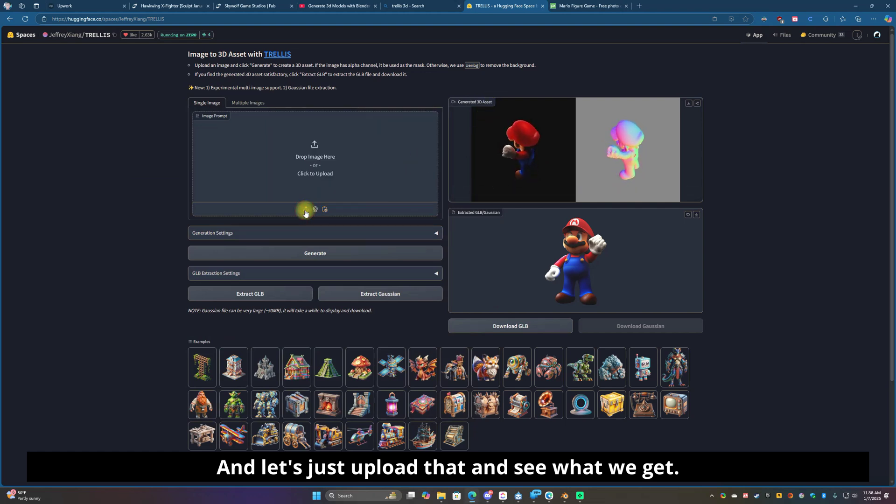
{"action": "left_click", "coordinate": [326, 179]}
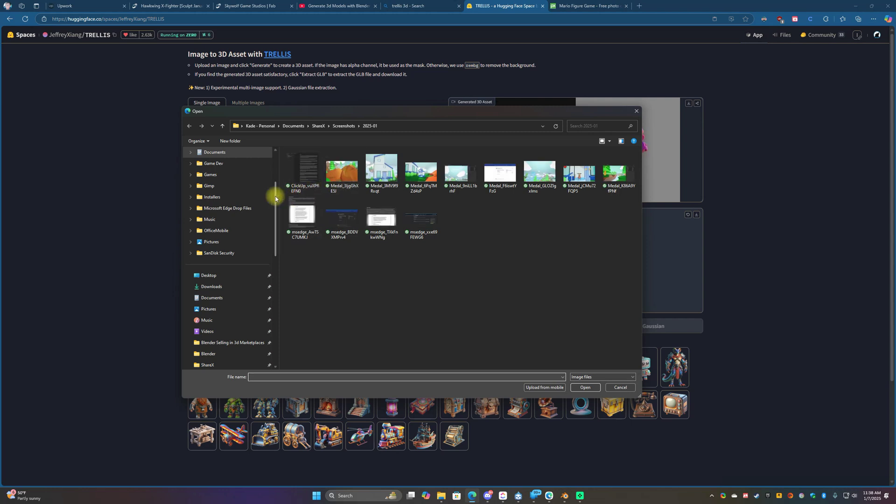
{"action": "left_click", "coordinate": [235, 287]}
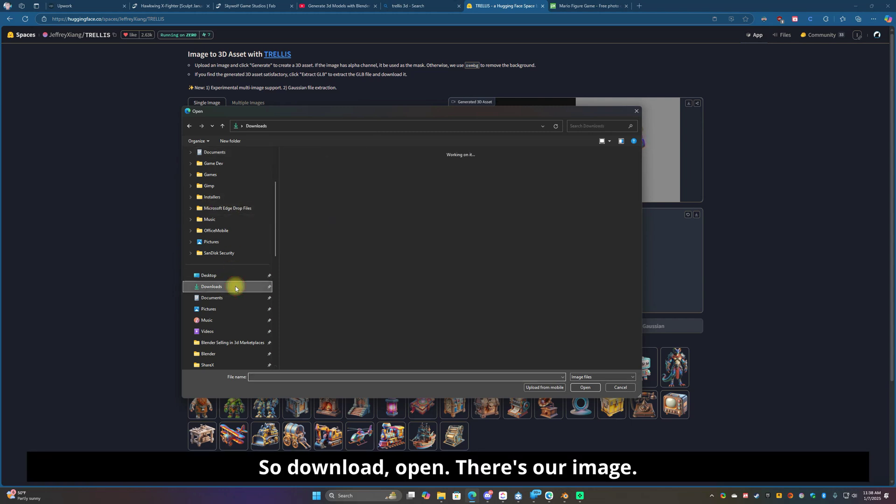
{"action": "left_click", "coordinate": [297, 195]}
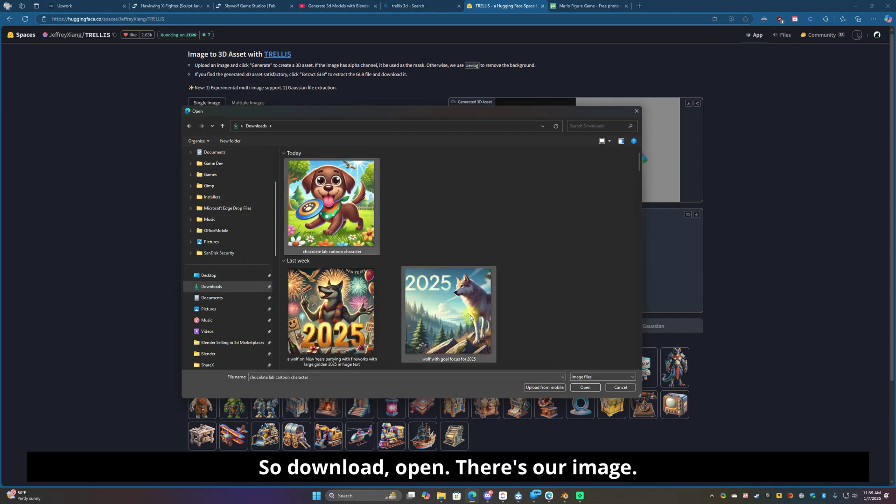
{"action": "left_click", "coordinate": [586, 387]}
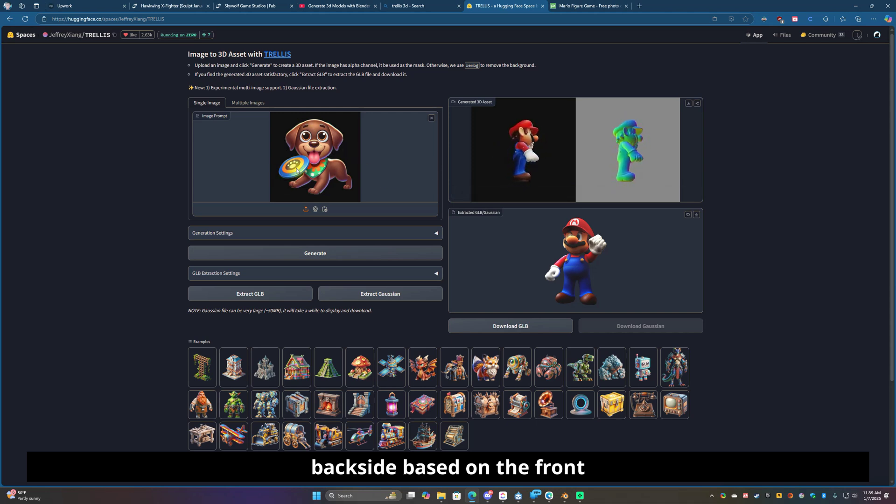
Generate the 3D asset from the chocolate lab image and extract its GLB.
{"action": "left_click_drag", "start_coordinate": [568, 261], "coordinate": [526, 258]}
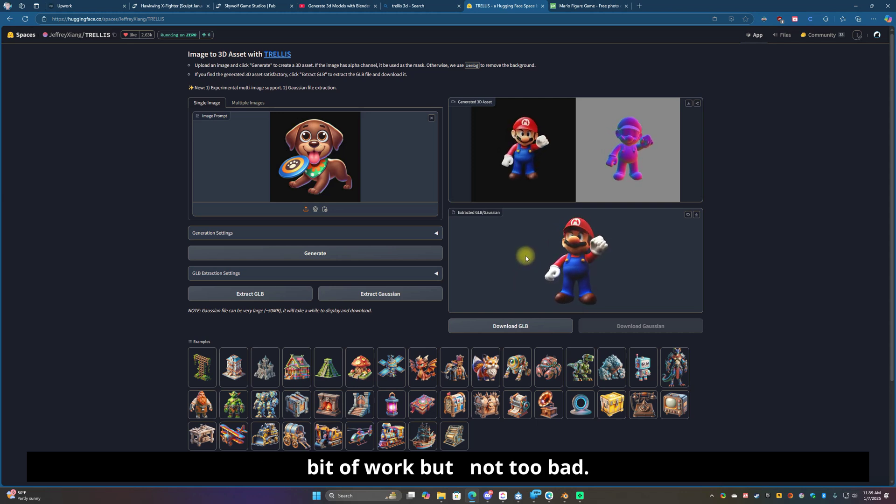
{"action": "left_click", "coordinate": [319, 256]}
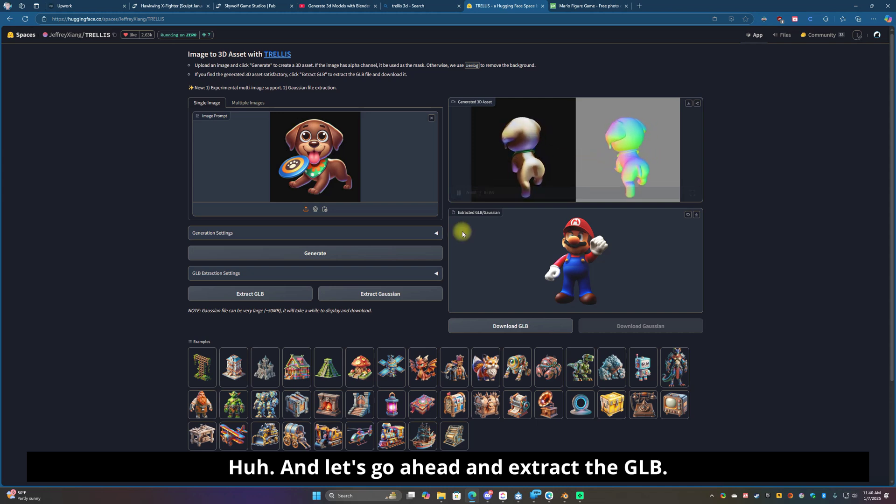
{"action": "left_click", "coordinate": [262, 298]}
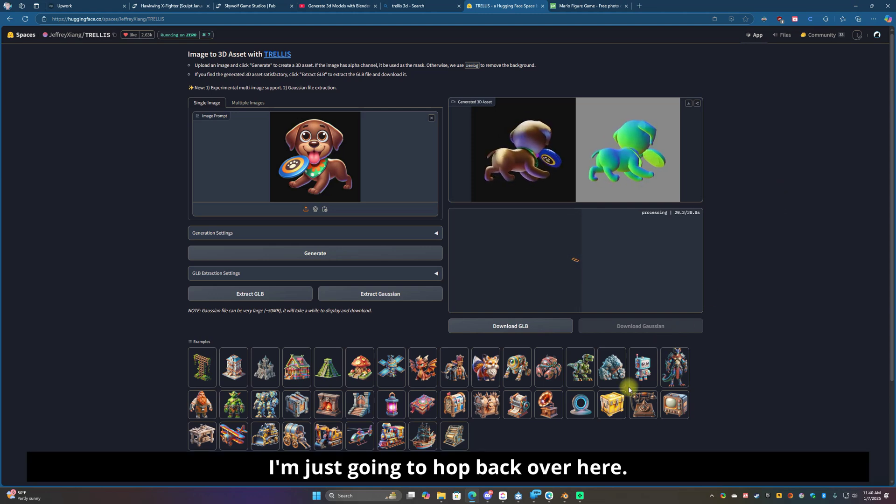
Switch to Blender and rename the Mario mesh object under the world empty as SM_Mario, leaving it selected.
{"action": "left_click", "coordinate": [565, 497]}
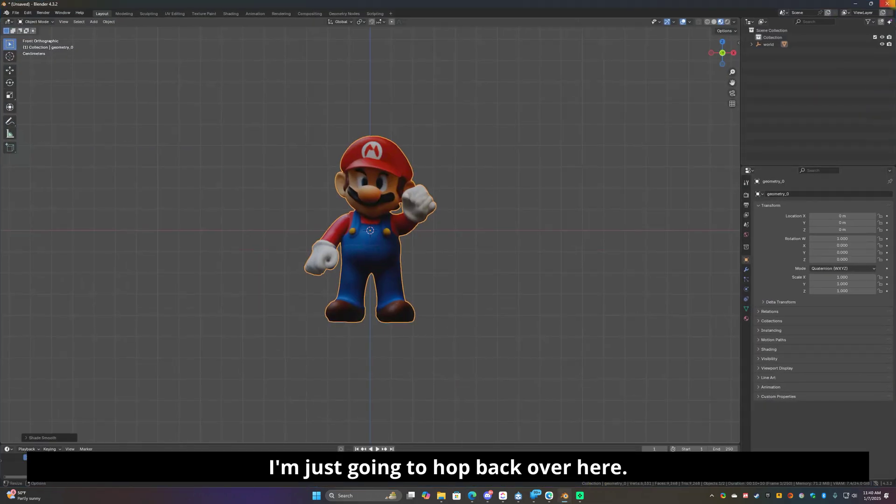
{"action": "left_click", "coordinate": [366, 223]}
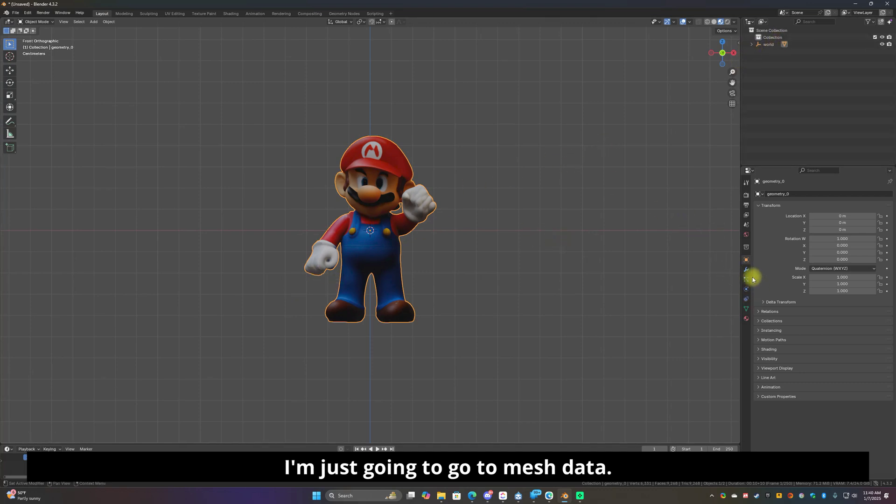
{"action": "left_click", "coordinate": [746, 309]}
{"action": "left_click", "coordinate": [790, 195]}
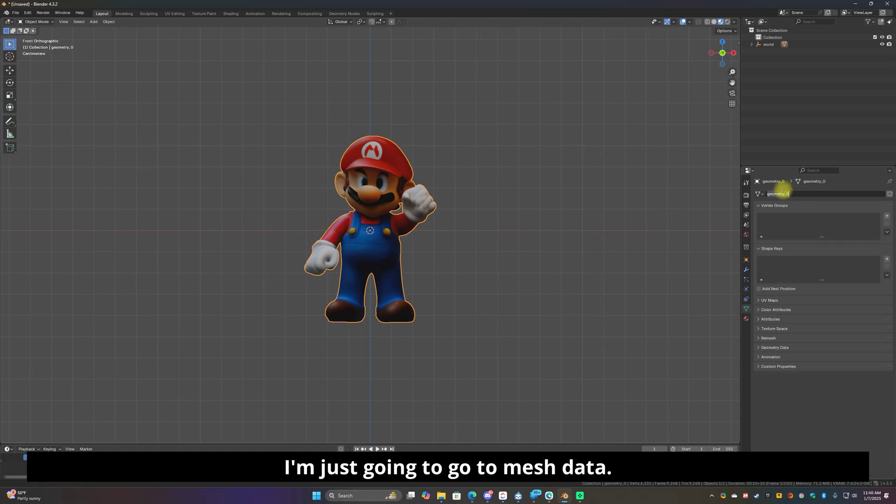
{"action": "left_click", "coordinate": [752, 45]}
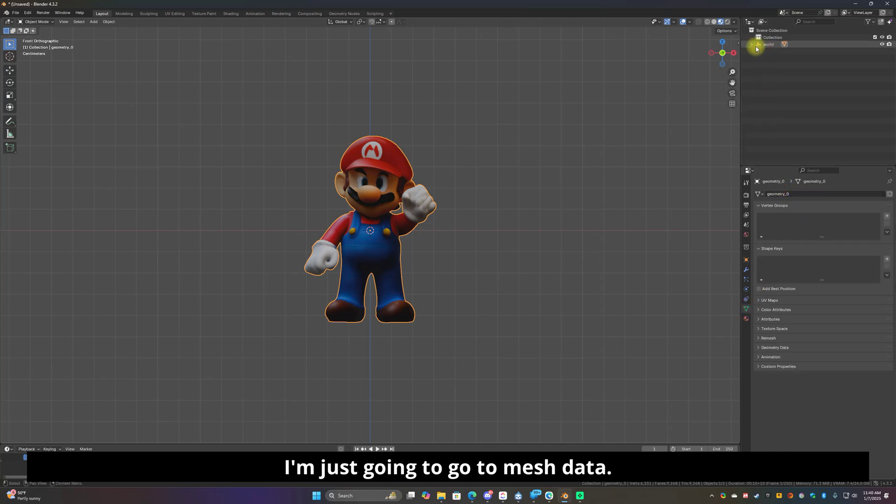
{"action": "left_click", "coordinate": [794, 52]}
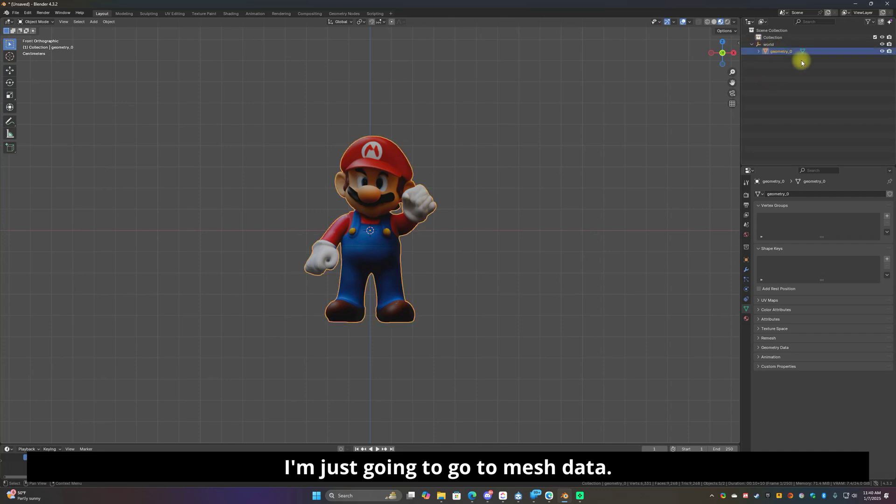
{"action": "double_click", "coordinate": [788, 51]}
{"action": "type", "text": "S"}
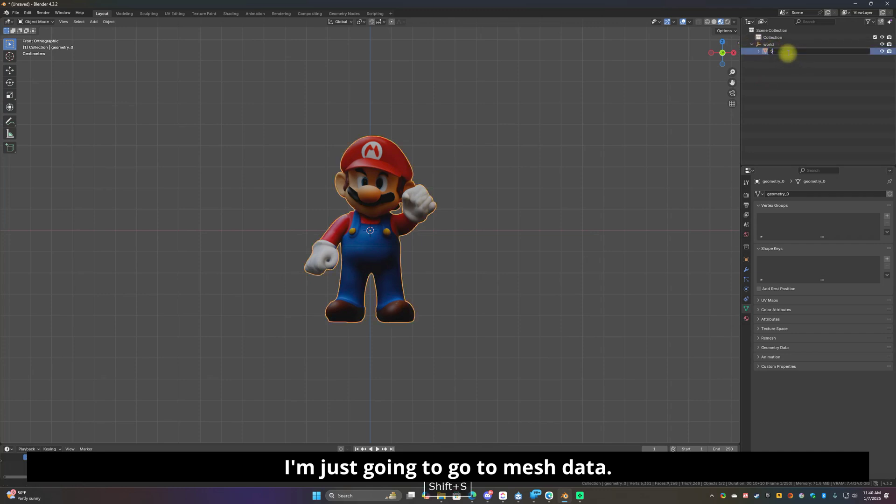
{"action": "type", "text": "M_Mar"}
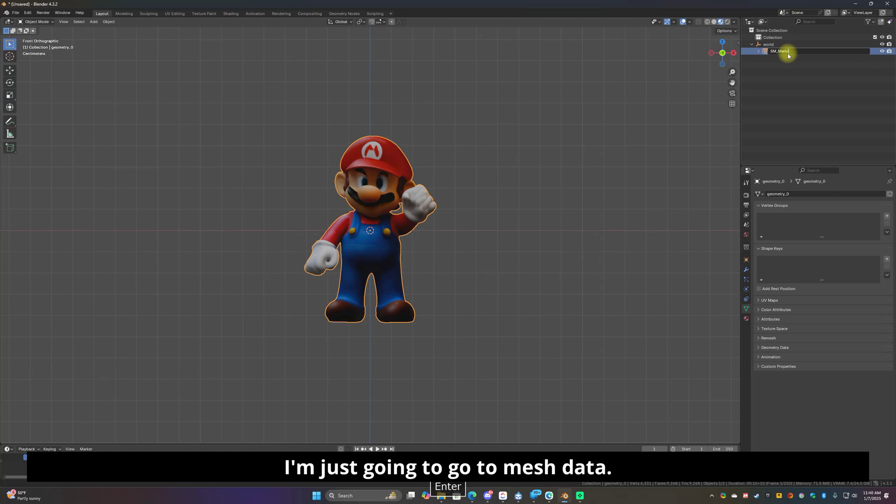
{"action": "type", "text": "io"}
{"action": "key", "text": "Return"}
{"action": "left_click", "coordinate": [771, 44]}
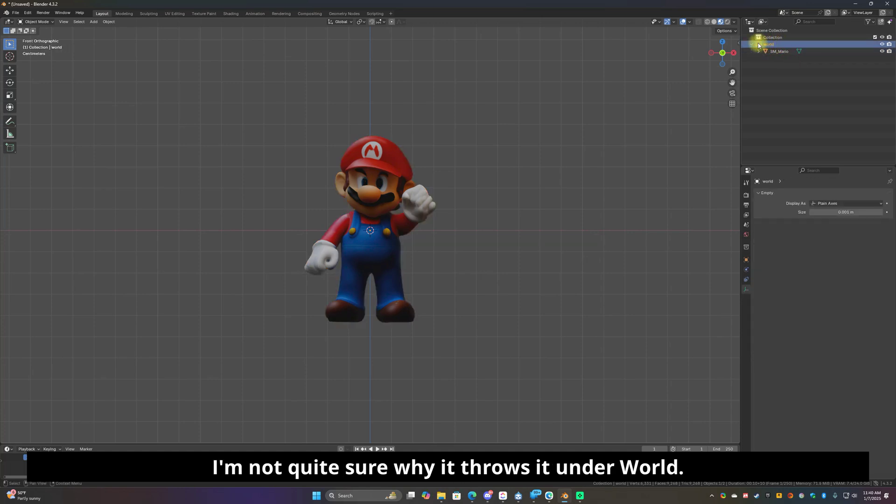
{"action": "left_click", "coordinate": [782, 52]}
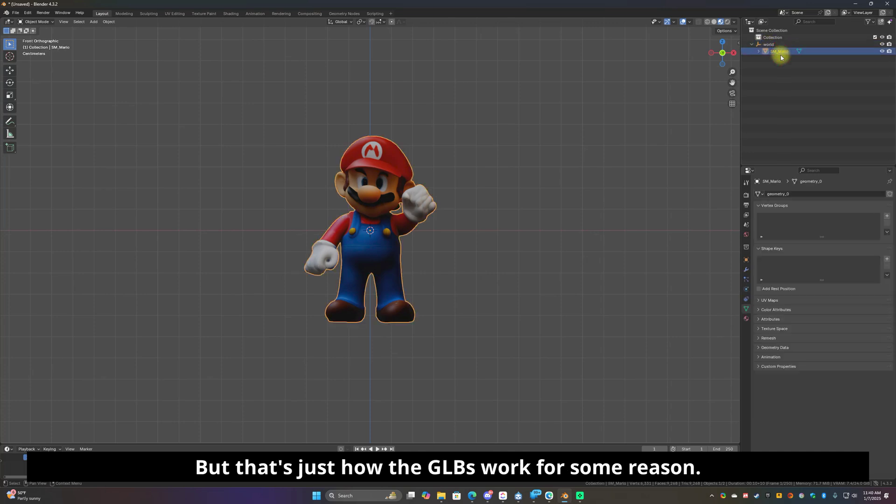
Switch back to the TRELLIS page, inspect the extracted chocolate lab model from around and up close, and download its GLB file.
{"action": "left_click", "coordinate": [855, 5]}
{"action": "left_click_drag", "start_coordinate": [559, 276], "coordinate": [666, 269]}
{"action": "scroll", "coordinate": [614, 283], "scroll_direction": "up", "scroll_amount": 5}
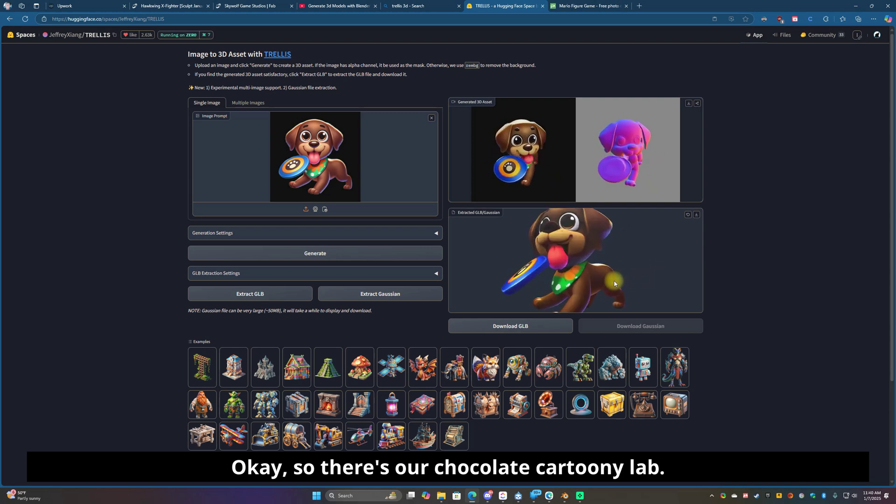
{"action": "scroll", "coordinate": [614, 283], "scroll_direction": "up", "scroll_amount": 3}
{"action": "left_click_drag", "start_coordinate": [614, 284], "coordinate": [507, 312]}
{"action": "scroll", "coordinate": [565, 263], "scroll_direction": "down", "scroll_amount": 3}
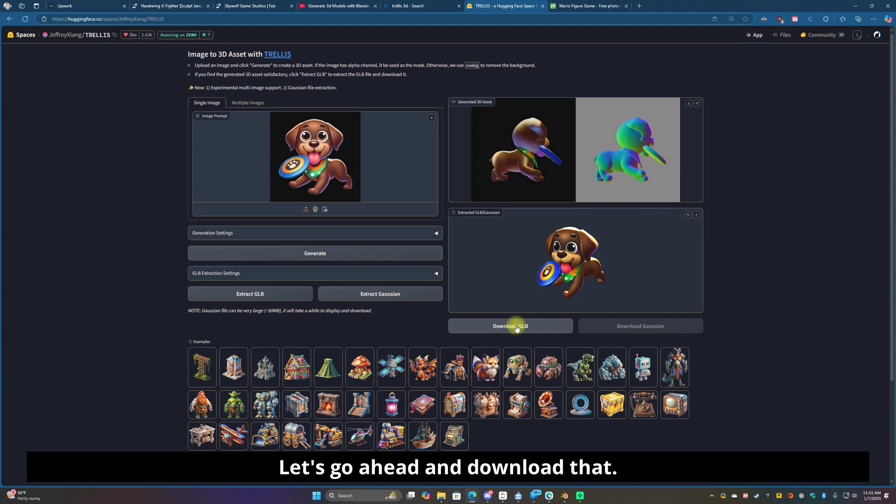
{"action": "left_click", "coordinate": [516, 327]}
Show the downloaded sample.glb in the Downloads folder and rename it as chocolatelab.glb.
{"action": "left_click", "coordinate": [864, 56]}
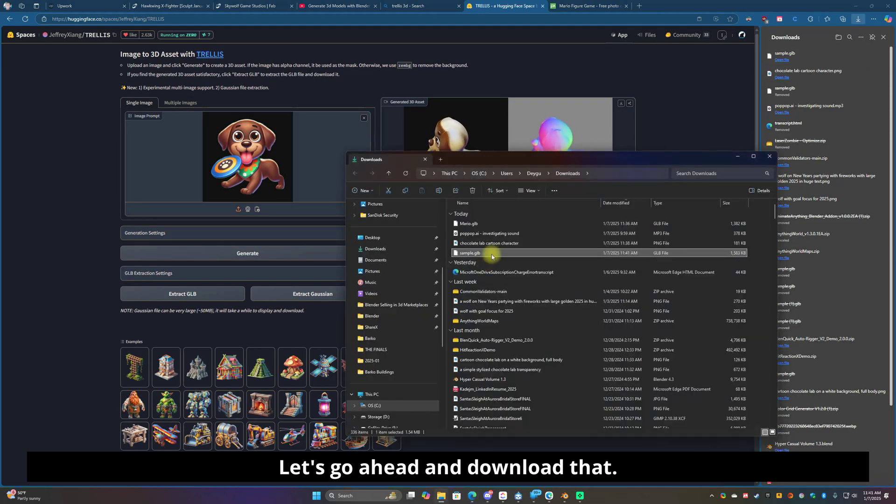
{"action": "key", "text": "F2"}
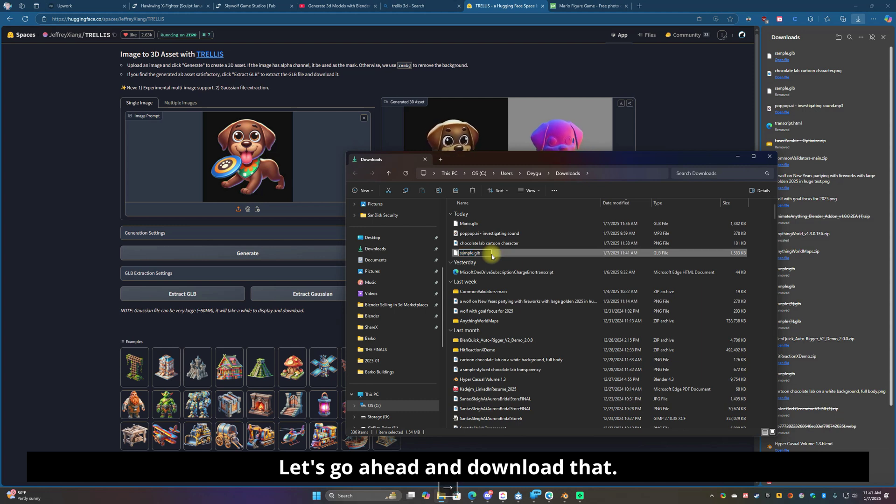
{"action": "key", "text": "BackSpace"}
{"action": "key", "text": "BackSpace"}
{"action": "key", "text": "BackSpace"}
{"action": "key", "text": "BackSpace"}
{"action": "key", "text": "BackSpace"}
{"action": "key", "text": "BackSpace"}
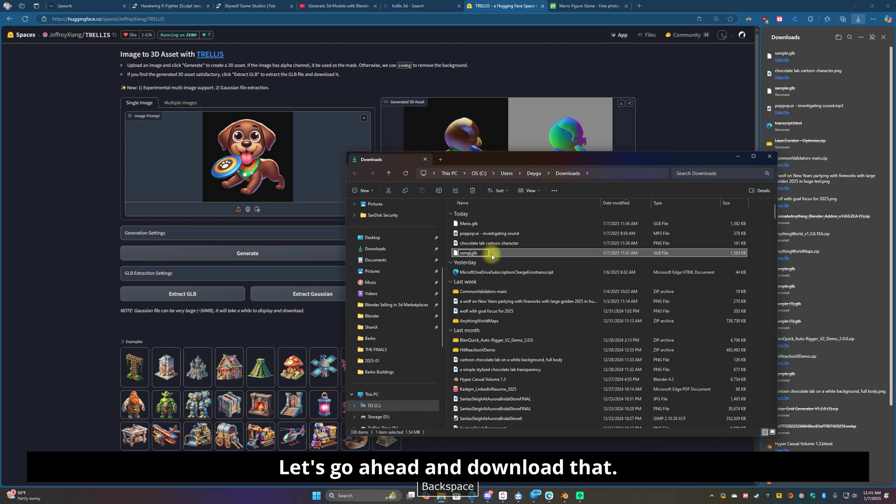
{"action": "type", "text": "ch"}
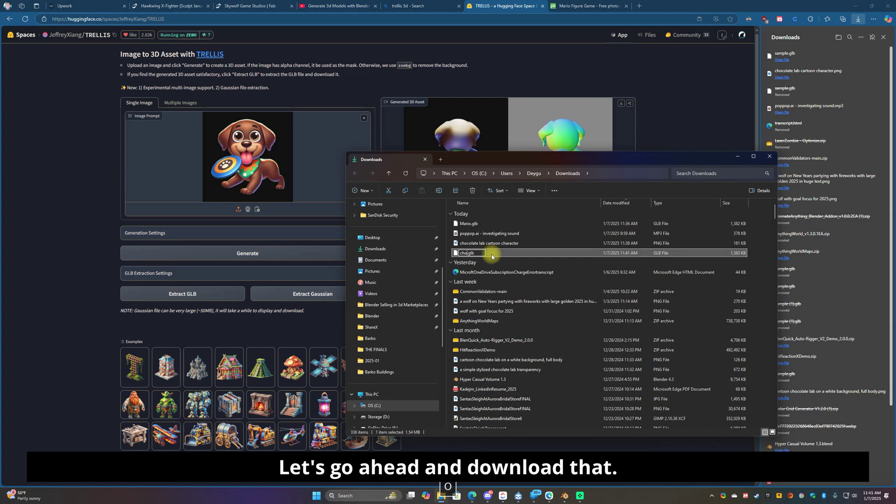
{"action": "type", "text": "ocolatelab"}
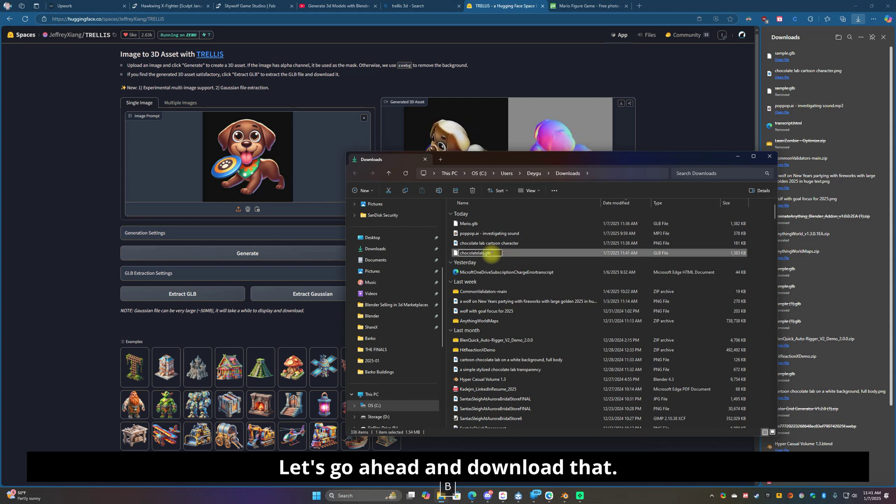
{"action": "key", "text": "Return"}
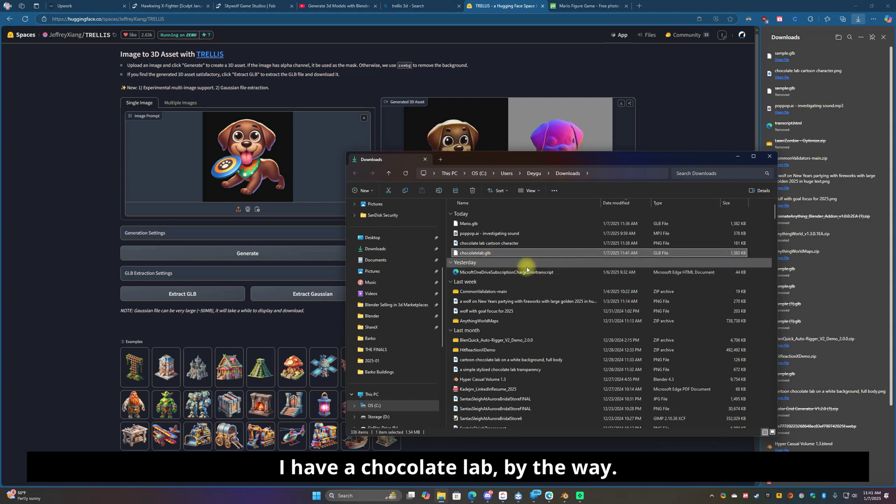
Switch to Blender, move SM_Mario along the X axis in the positive direction, clear of the world origin, and deselect it.
{"action": "left_click", "coordinate": [565, 501]}
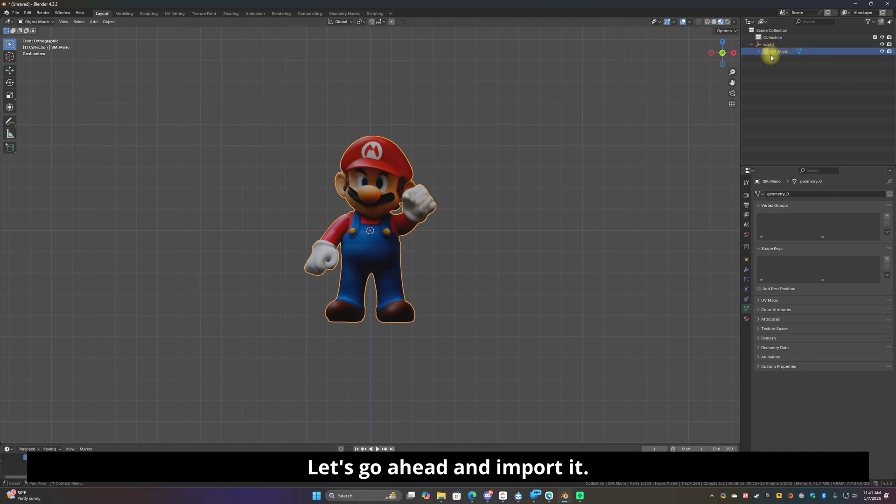
{"action": "left_click", "coordinate": [768, 71]}
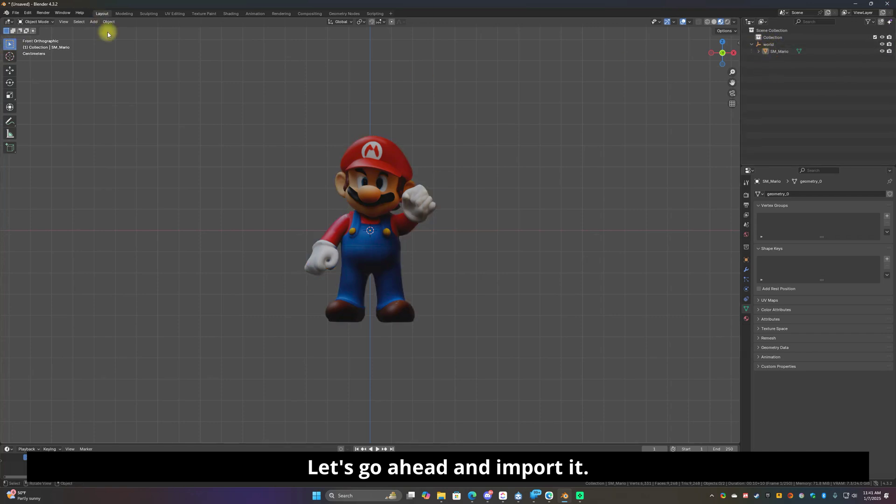
{"action": "left_click", "coordinate": [378, 238]}
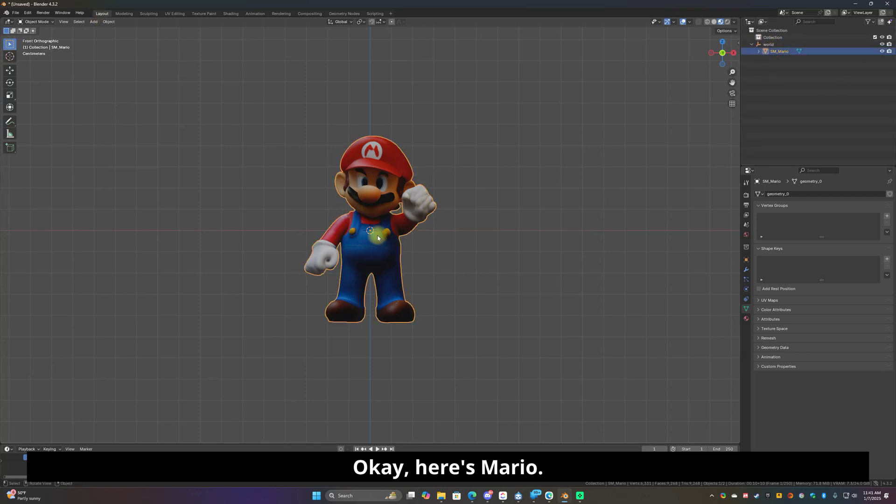
{"action": "key", "text": "g"}
{"action": "key", "text": "x"}
{"action": "left_click", "coordinate": [576, 233]}
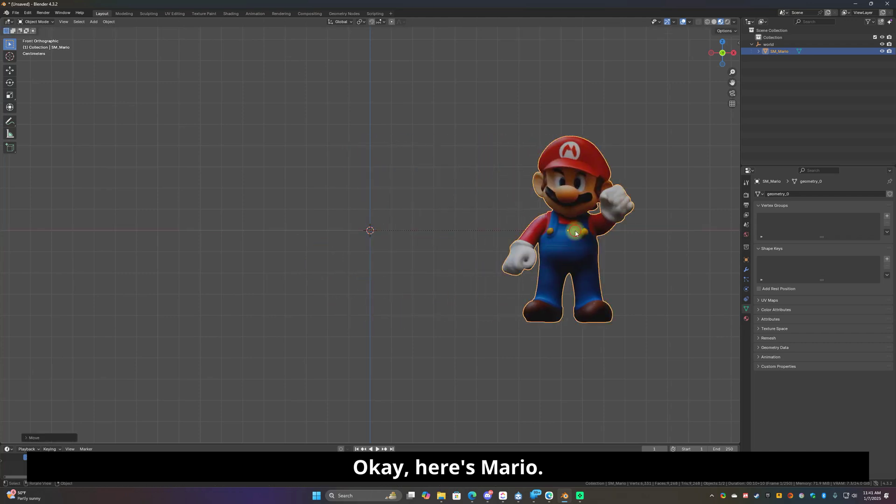
{"action": "left_click", "coordinate": [363, 162]}
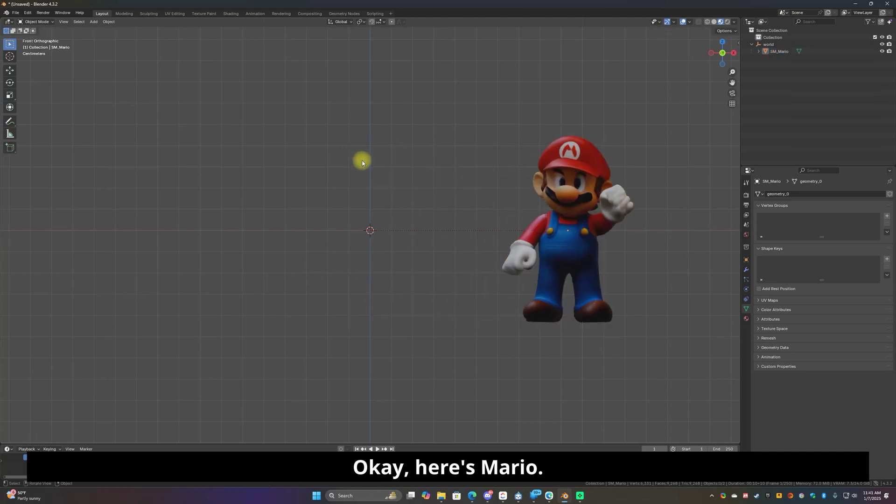
Import chocolatelab.glb from the Downloads folder as a glTF 2.0 file beside Mario.
{"action": "left_click", "coordinate": [17, 12]}
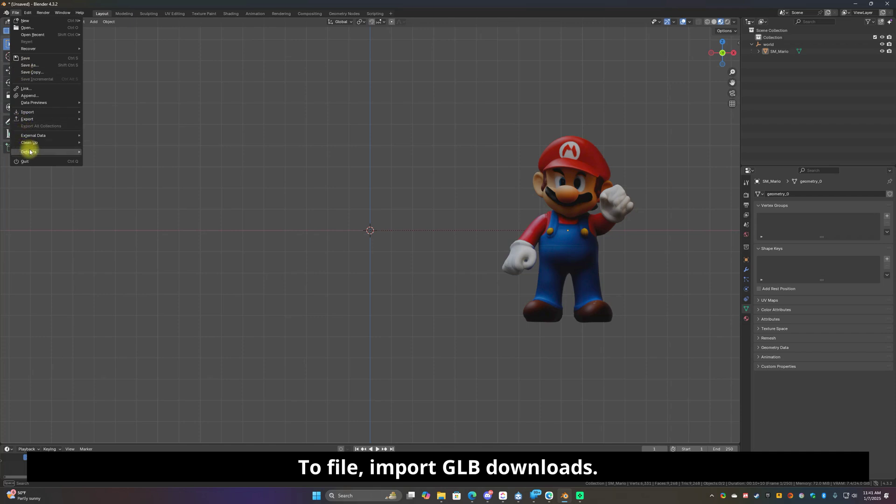
{"action": "mouse_move", "coordinate": [32, 113]}
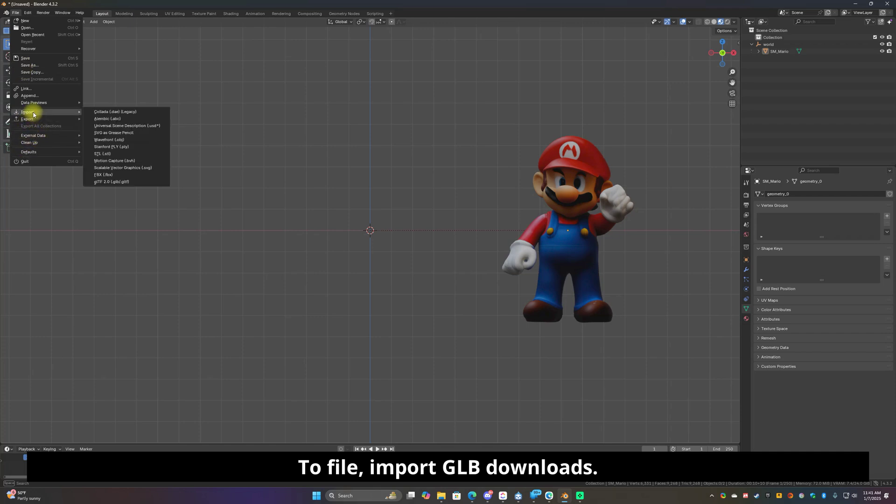
{"action": "left_click", "coordinate": [109, 182]}
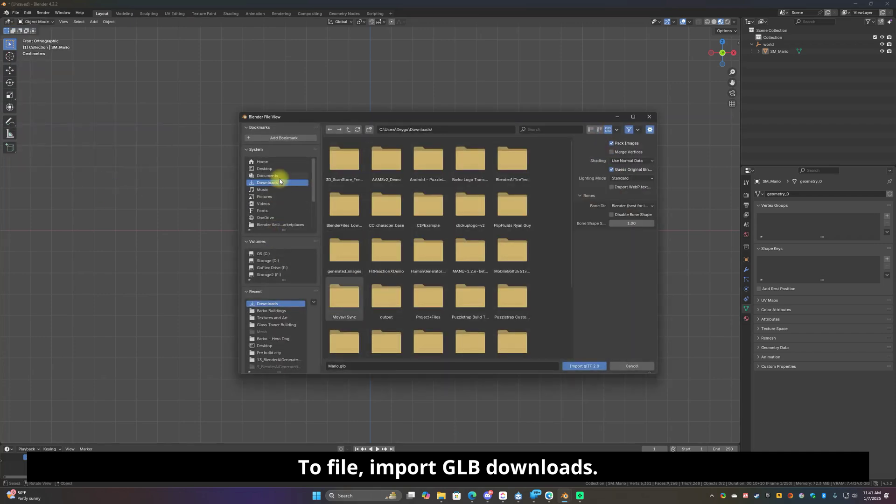
{"action": "scroll", "coordinate": [496, 269], "scroll_direction": "down", "scroll_amount": 4}
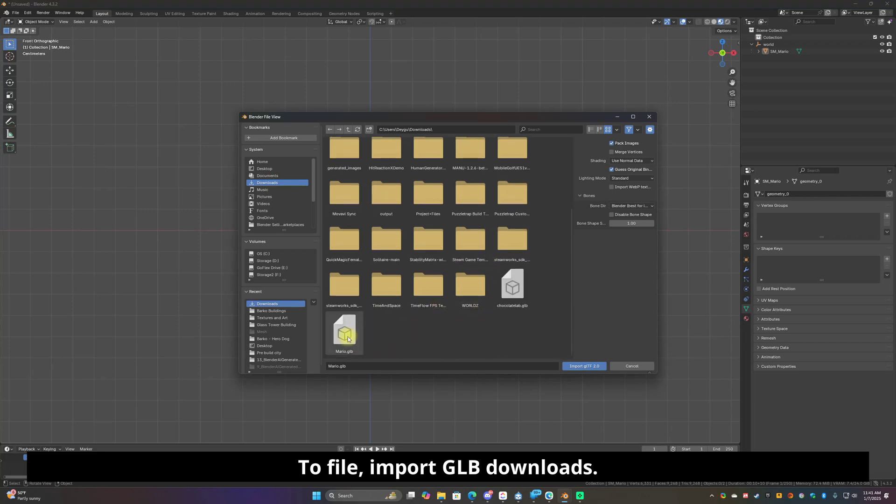
{"action": "left_click", "coordinate": [512, 288]}
{"action": "left_click", "coordinate": [586, 366]}
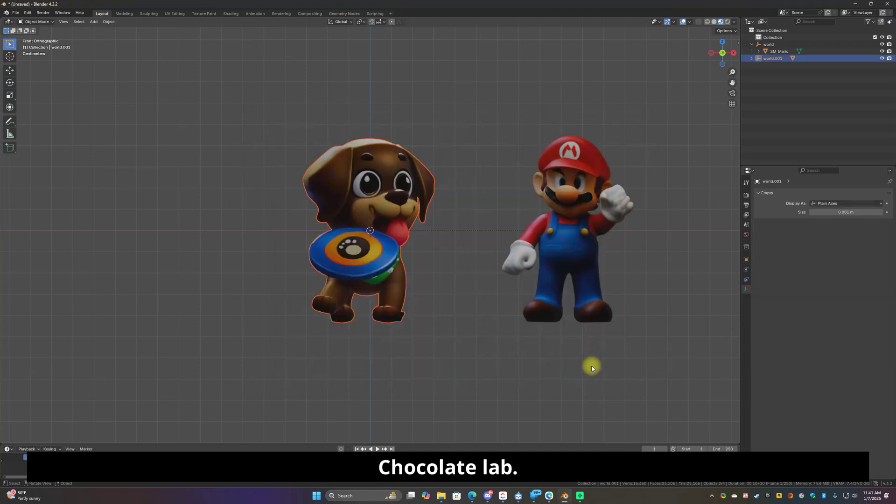
Select SM_Mario and switch the viewport shading to Solid to show the bare geometry of both characters.
{"action": "middle_click_drag", "start_coordinate": [441, 274], "coordinate": [663, 248]}
{"action": "key", "text": "End"}
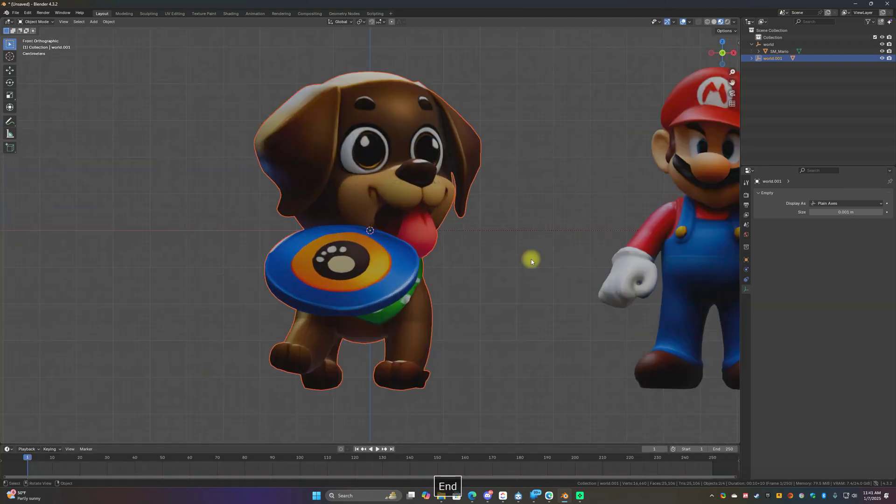
{"action": "middle_click_drag", "start_coordinate": [502, 256], "coordinate": [334, 284], "text": "shift"}
{"action": "scroll", "coordinate": [334, 284], "scroll_direction": "down", "scroll_amount": 1}
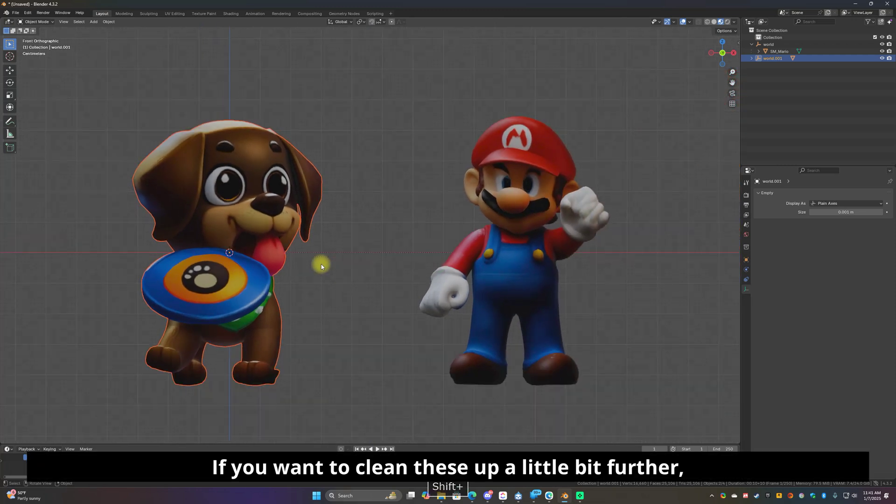
{"action": "middle_click_drag", "start_coordinate": [405, 254], "coordinate": [326, 242], "text": "shift"}
{"action": "left_click", "coordinate": [514, 263]}
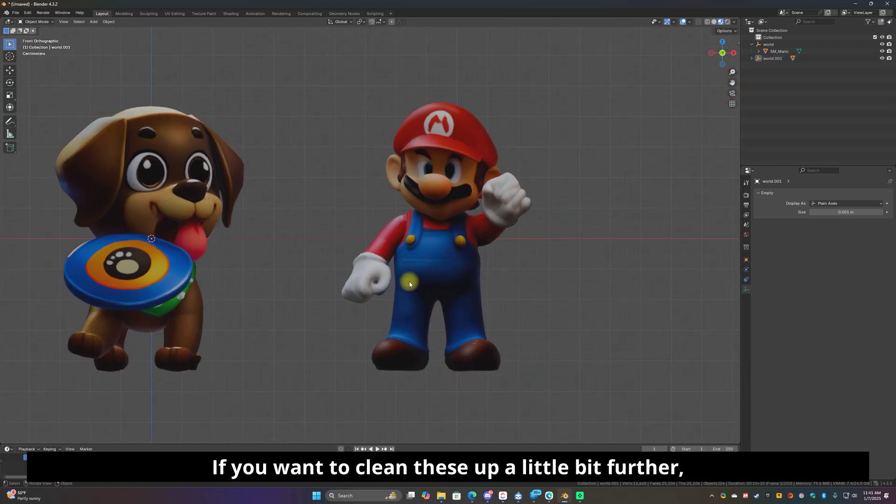
{"action": "left_click", "coordinate": [429, 272]}
{"action": "key", "text": "z"}
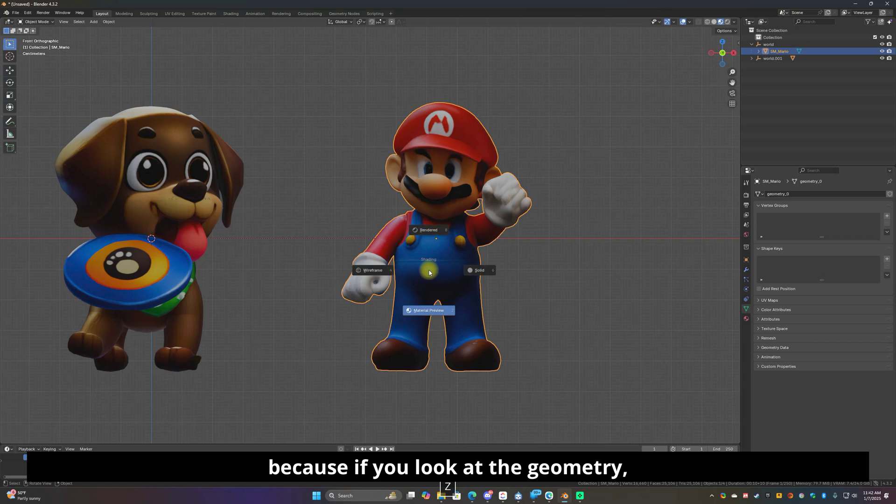
{"action": "left_click", "coordinate": [486, 272]}
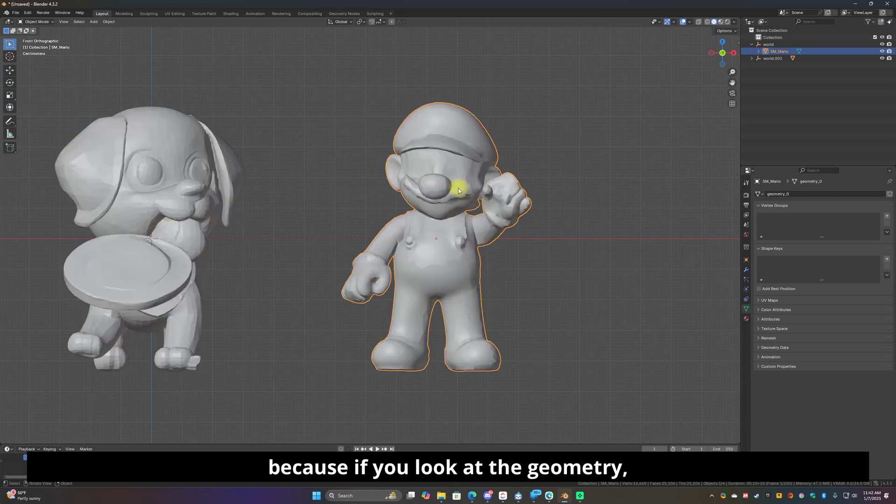
Apply Shade Smooth to the chocolate lab mesh and deselect it.
{"action": "middle_click_drag", "start_coordinate": [458, 189], "coordinate": [432, 228]}
{"action": "left_click", "coordinate": [217, 273]}
{"action": "right_click", "coordinate": [218, 273]}
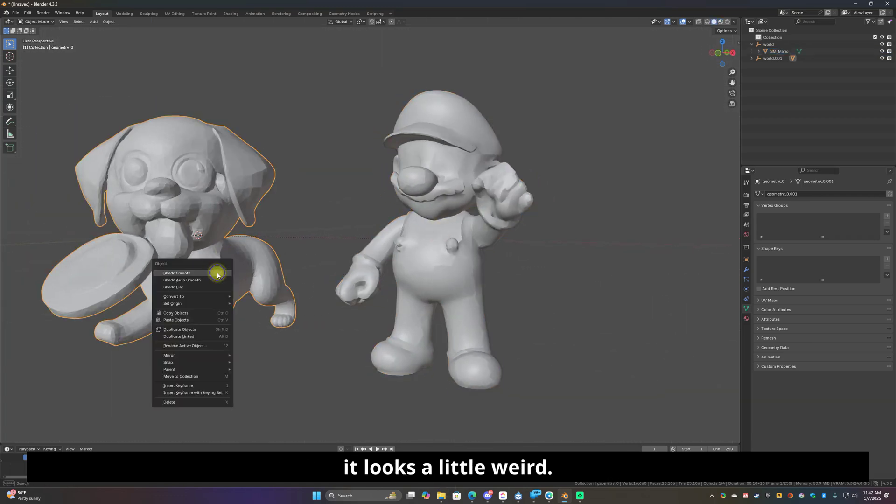
{"action": "left_click", "coordinate": [189, 273]}
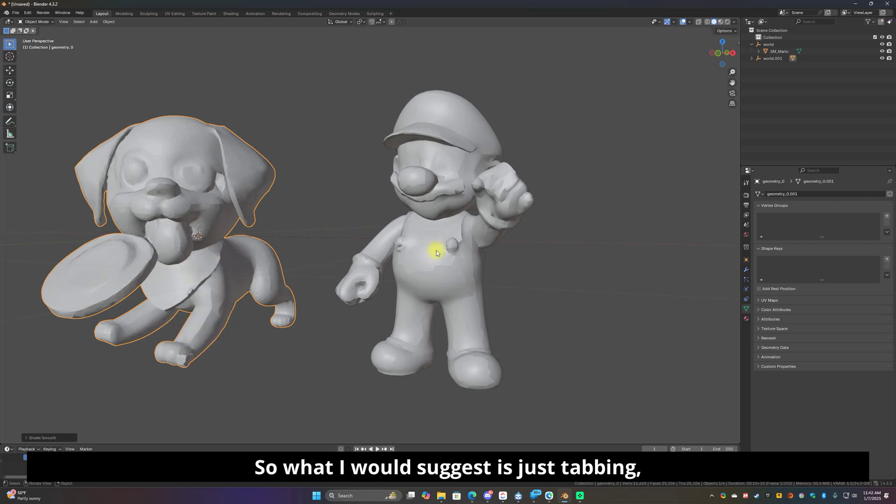
{"action": "key", "text": "alt+a"}
Enter Edit Mode on SM_Mario and run the Delete Loose cleanup on its whole mesh.
{"action": "left_click", "coordinate": [453, 261]}
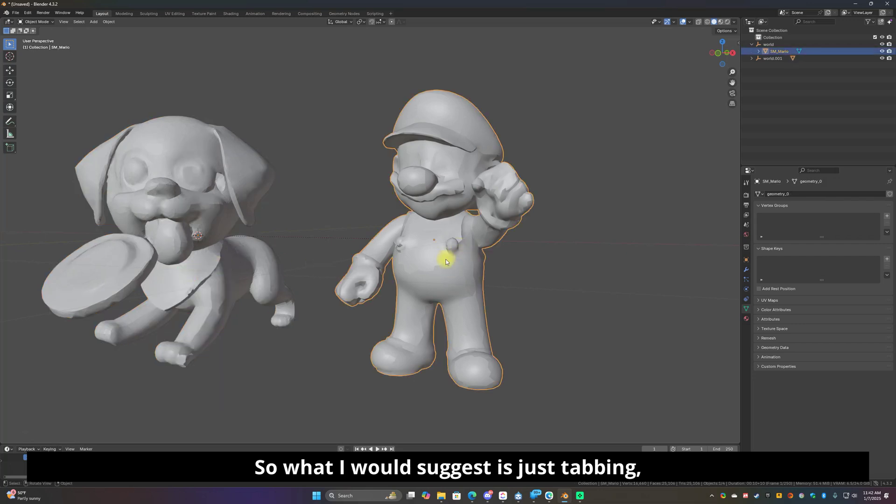
{"action": "key", "text": "Tab"}
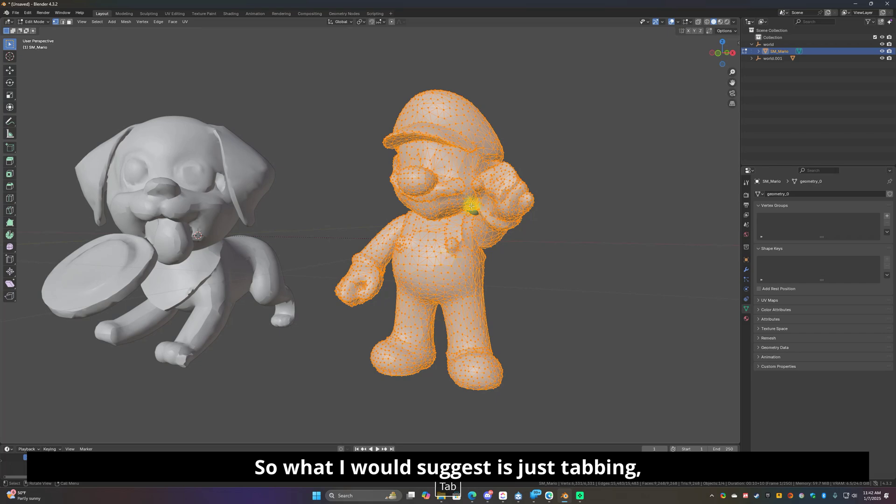
{"action": "scroll", "coordinate": [471, 206], "scroll_direction": "up", "scroll_amount": 1}
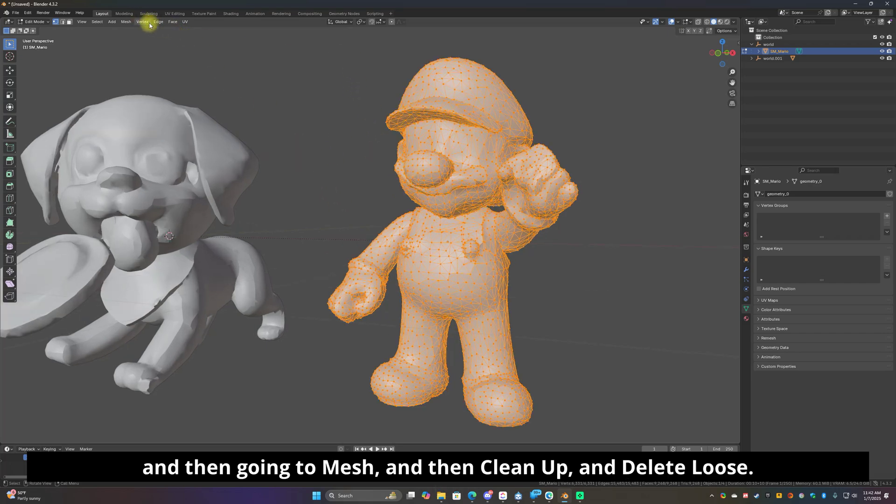
{"action": "left_click", "coordinate": [130, 23]}
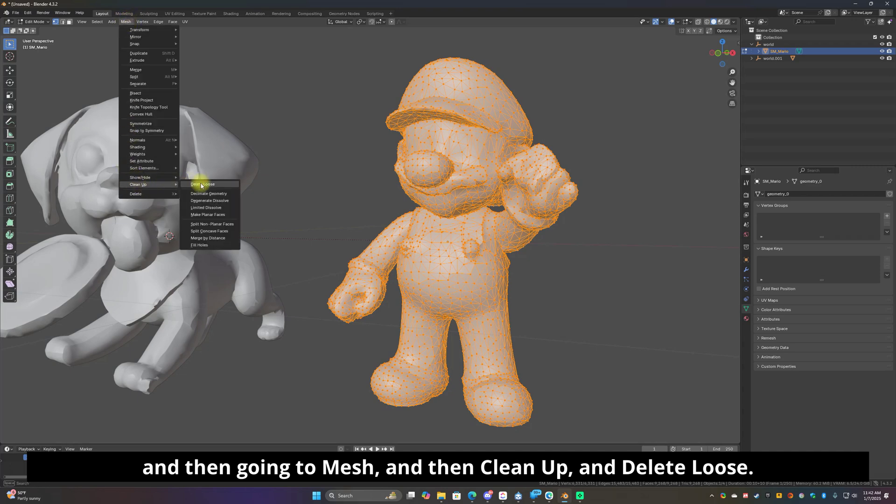
{"action": "left_click", "coordinate": [201, 186]}
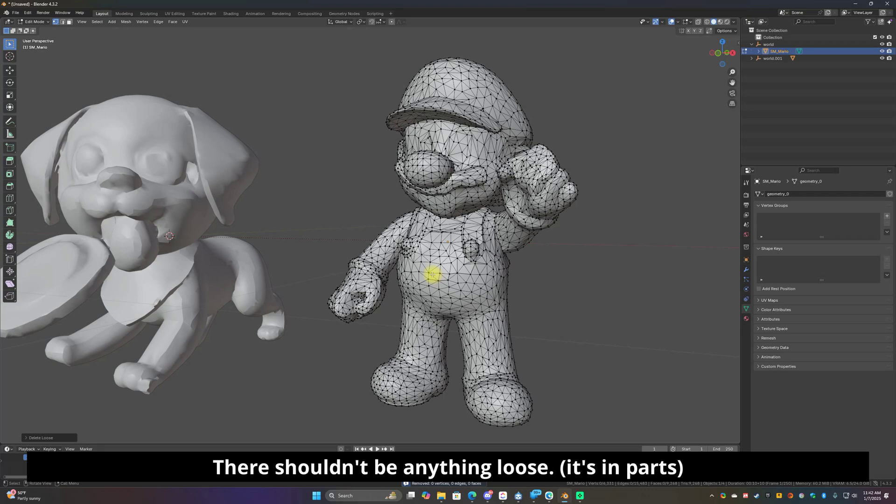
Select all of Mario's geometry and merge its vertices by distance, with a merge distance of 0.0002 m.
{"action": "key", "text": "a"}
{"action": "left_click", "coordinate": [125, 22]}
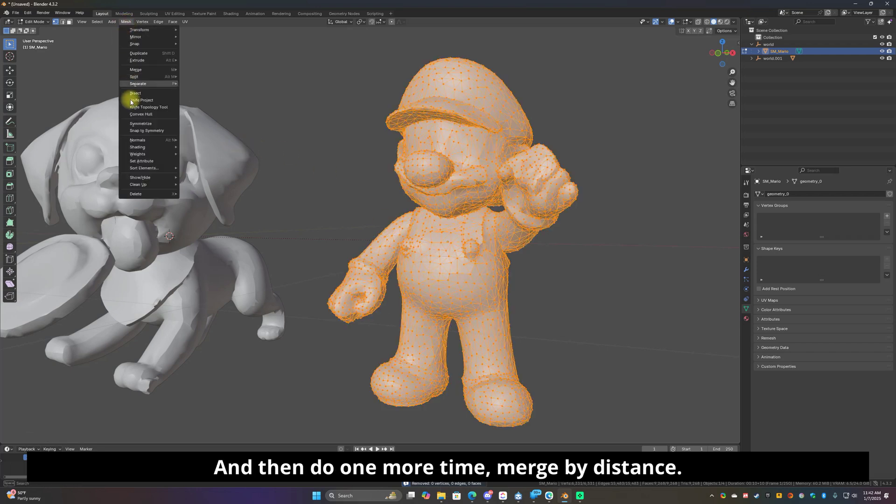
{"action": "mouse_move", "coordinate": [144, 185]}
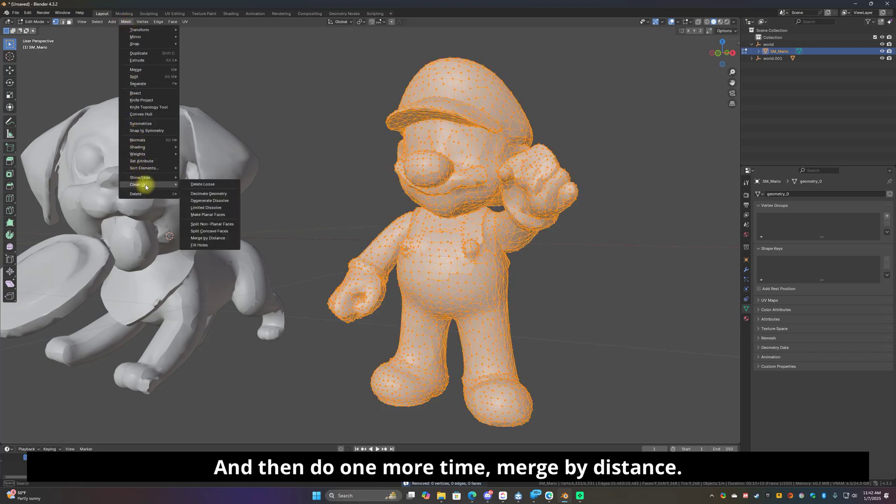
{"action": "left_click", "coordinate": [204, 238]}
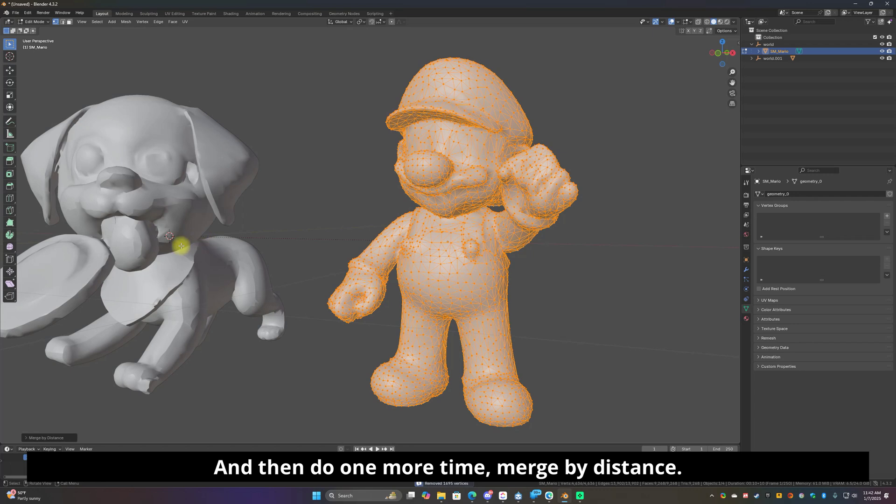
{"action": "left_click", "coordinate": [26, 436]}
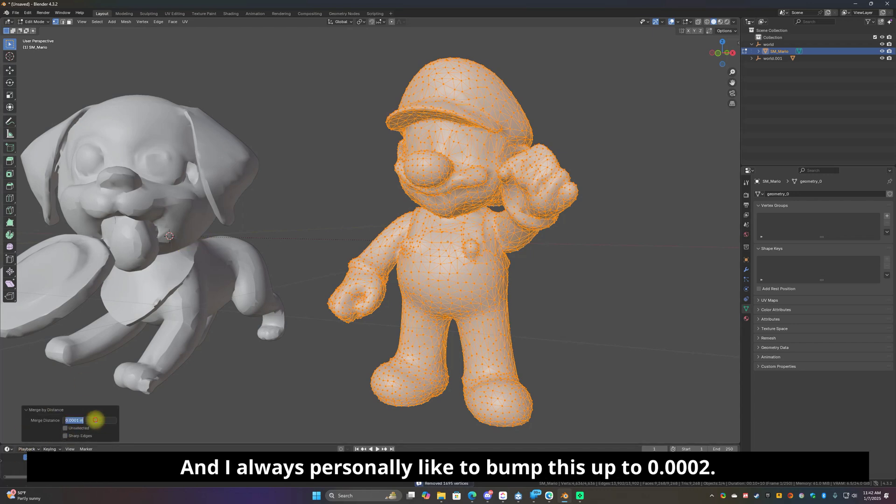
{"action": "left_click", "coordinate": [76, 420]}
{"action": "left_click_drag", "start_coordinate": [79, 420], "coordinate": [100, 422]}
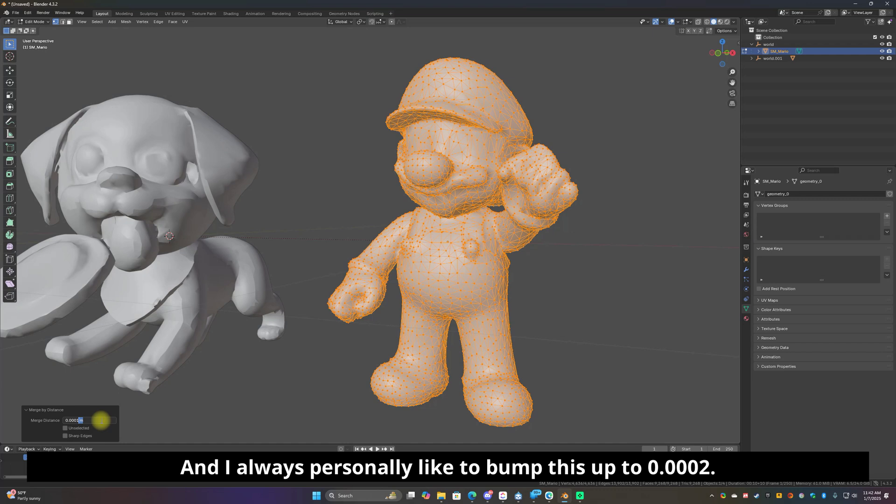
{"action": "key", "text": "BackSpace"}
{"action": "type", "text": "2"}
{"action": "key", "text": "Return"}
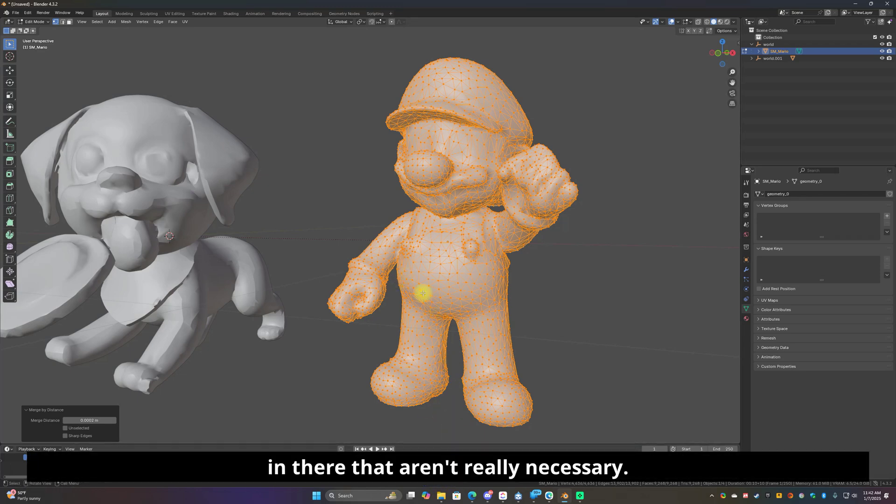
Return SM_Mario to Object Mode and compare its merged surface with the chocolate lab's from several angles.
{"action": "mouse_move", "coordinate": [469, 226]}
{"action": "middle_mouse_down"}
{"action": "mouse_move", "coordinate": [414, 226]}
{"action": "mouse_move", "coordinate": [478, 229]}
{"action": "middle_mouse_up"}
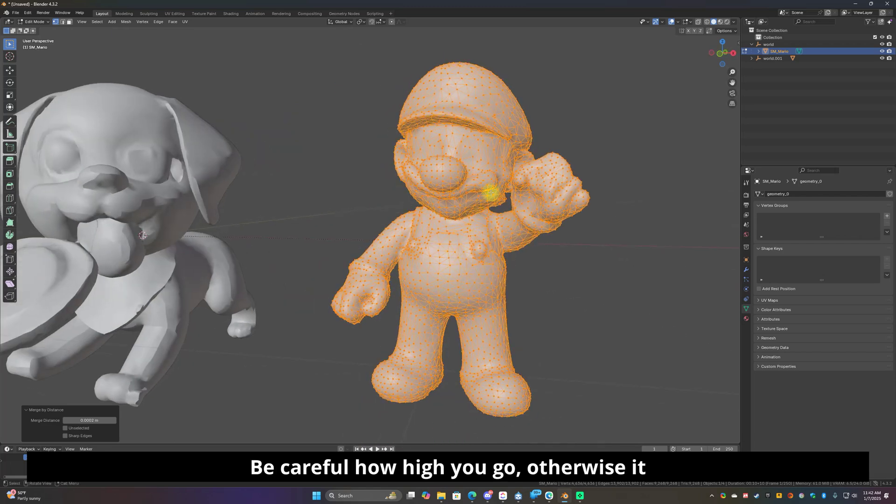
{"action": "scroll", "coordinate": [446, 224], "scroll_direction": "down", "scroll_amount": 3}
{"action": "mouse_move", "coordinate": [444, 234]}
{"action": "middle_mouse_down"}
{"action": "mouse_move", "coordinate": [562, 240]}
{"action": "mouse_move", "coordinate": [432, 233]}
{"action": "middle_mouse_up"}
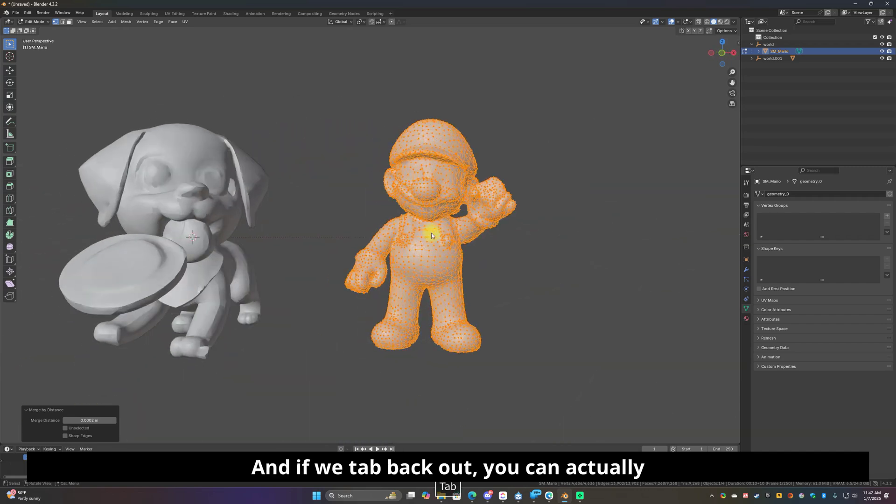
{"action": "key", "text": "Tab"}
{"action": "middle_click_drag", "start_coordinate": [431, 233], "coordinate": [414, 254]}
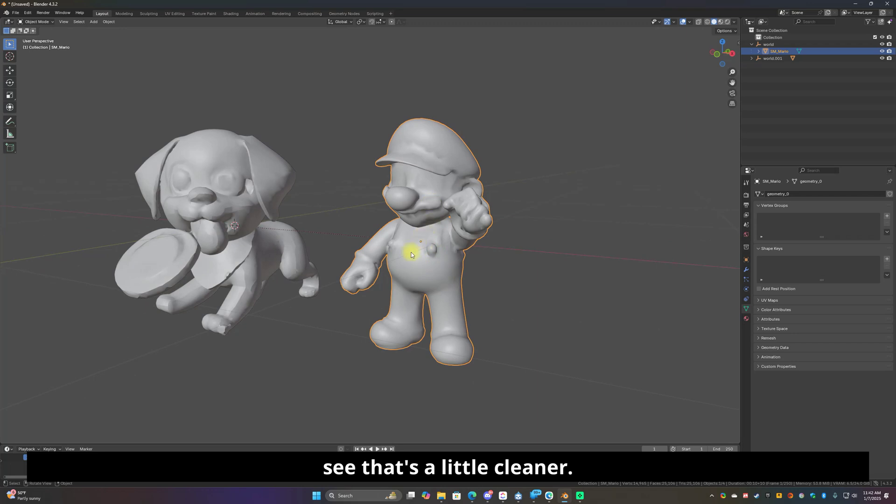
{"action": "scroll", "coordinate": [411, 254], "scroll_direction": "up", "scroll_amount": 3}
{"action": "middle_click_drag", "start_coordinate": [276, 238], "coordinate": [316, 218], "text": "shift"}
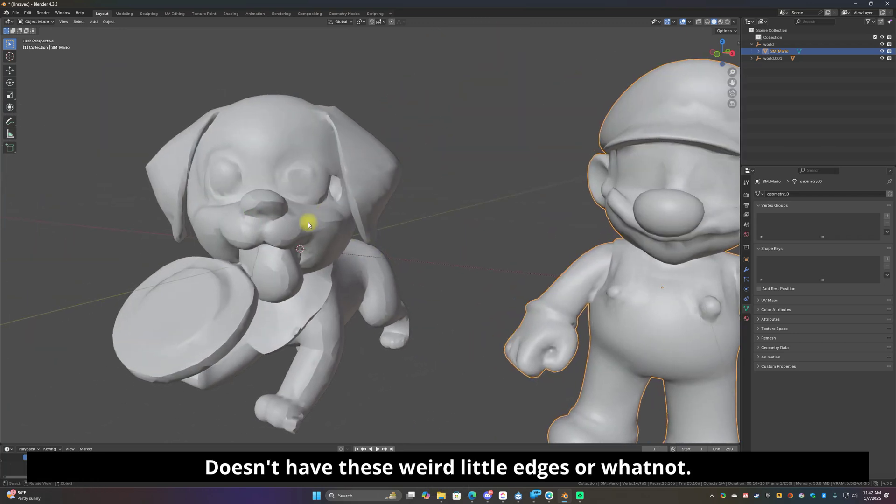
{"action": "scroll", "coordinate": [579, 298], "scroll_direction": "down", "scroll_amount": 3}
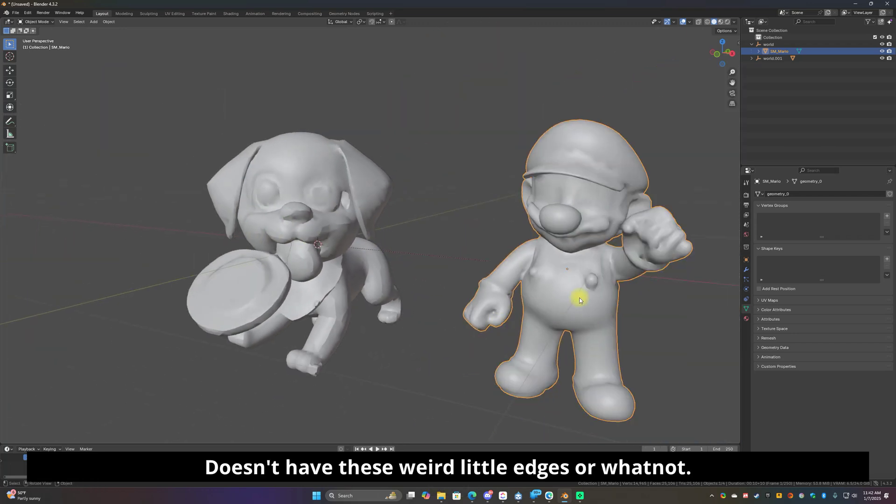
{"action": "middle_click_drag", "start_coordinate": [579, 298], "coordinate": [387, 293]}
Switch the viewport shading to Material Preview and show both characters in front view.
{"action": "key", "text": "z"}
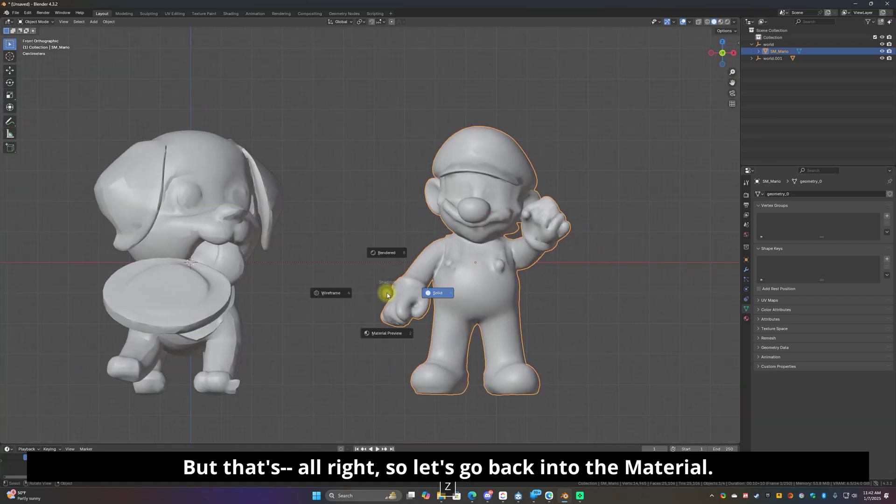
{"action": "left_click", "coordinate": [385, 336]}
{"action": "middle_click_drag", "start_coordinate": [385, 337], "coordinate": [510, 317]}
{"action": "key", "text": "KP_1"}
{"action": "scroll", "coordinate": [439, 290], "scroll_direction": "down", "scroll_amount": 3}
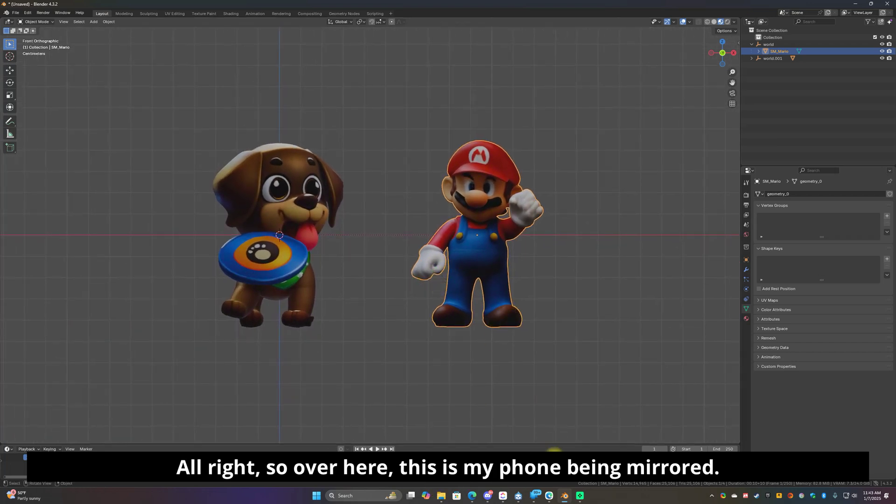
Switch to the mirrored phone's Edge browser and search the web for "trellis 3d".
{"action": "mouse_move", "coordinate": [553, 498]}
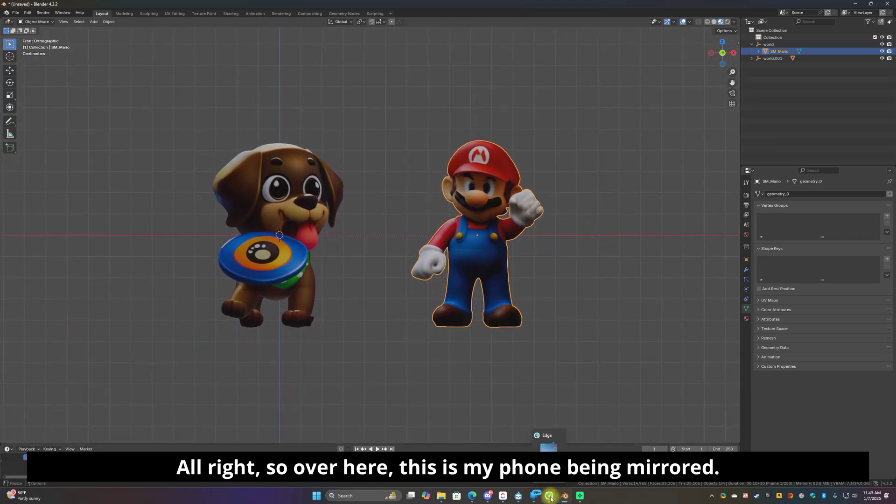
{"action": "left_click", "coordinate": [549, 498]}
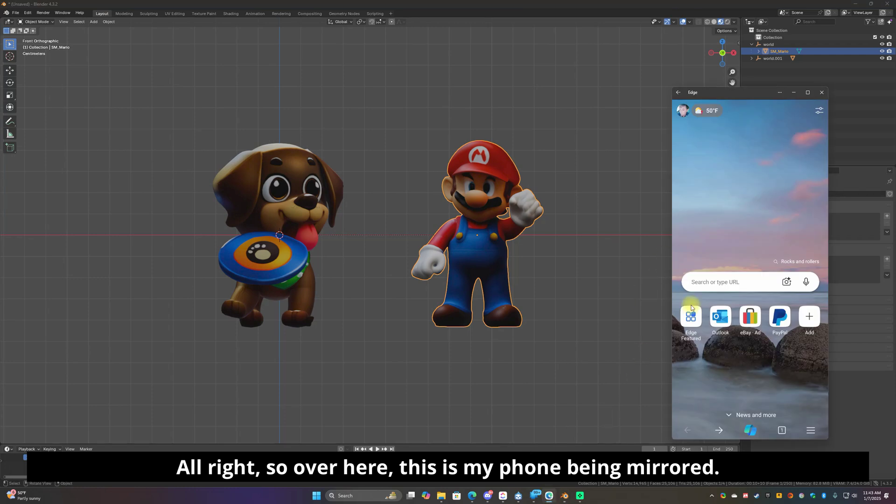
{"action": "left_click_drag", "start_coordinate": [756, 91], "coordinate": [704, 88]}
{"action": "left_click", "coordinate": [690, 279]}
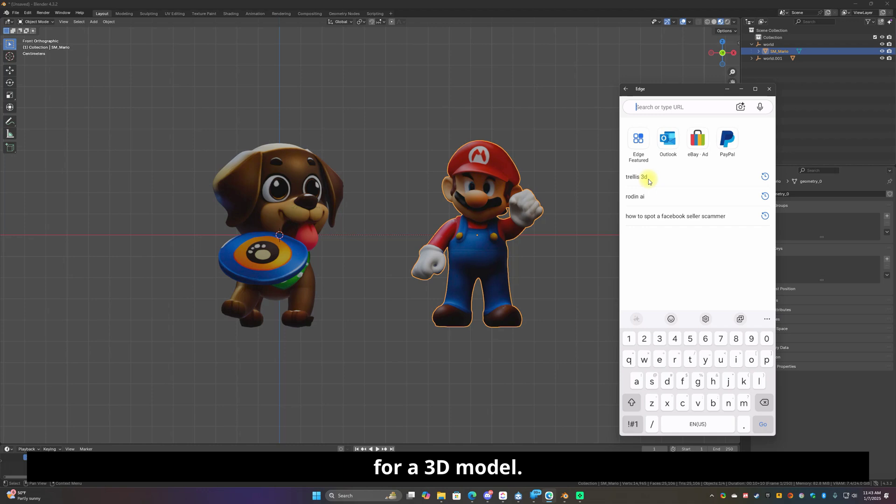
{"action": "left_click", "coordinate": [651, 177]}
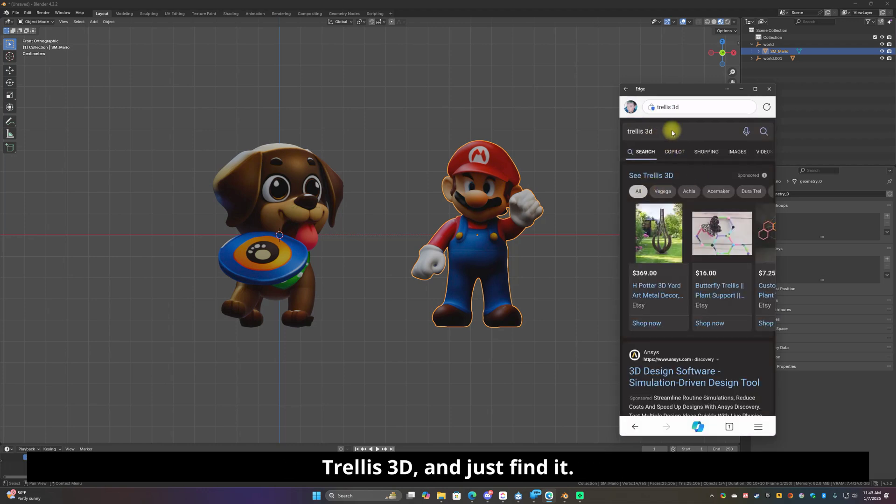
Open the trellis3d.github.io result and launch the TRELLIS demo from the project page.
{"action": "scroll", "coordinate": [656, 302], "scroll_direction": "down", "scroll_amount": 7}
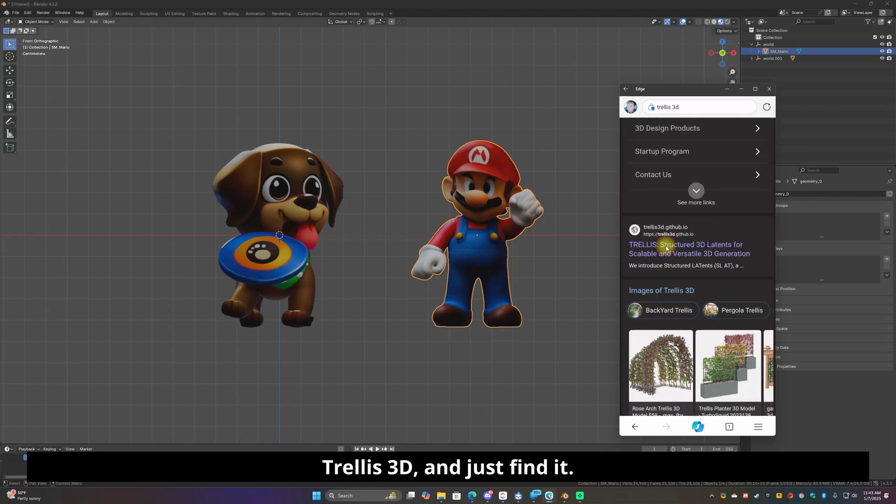
{"action": "left_click", "coordinate": [667, 248]}
{"action": "scroll", "coordinate": [724, 289], "scroll_direction": "down", "scroll_amount": 5}
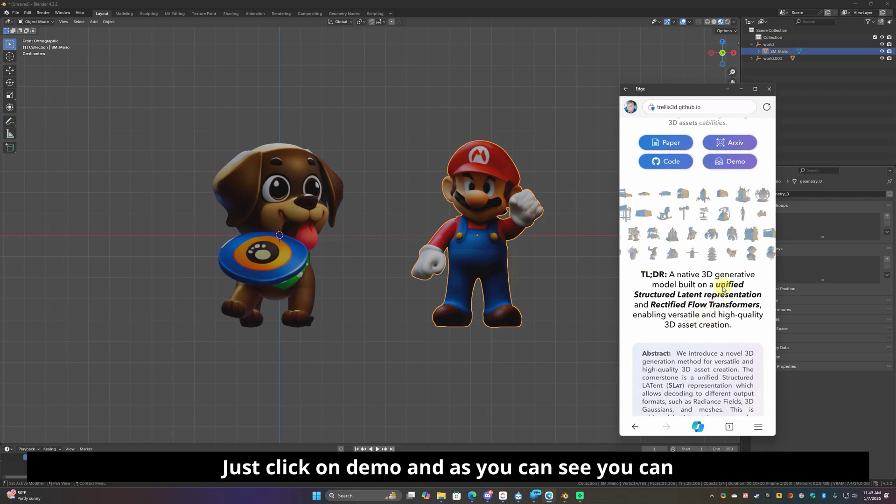
{"action": "scroll", "coordinate": [723, 289], "scroll_direction": "up", "scroll_amount": 2}
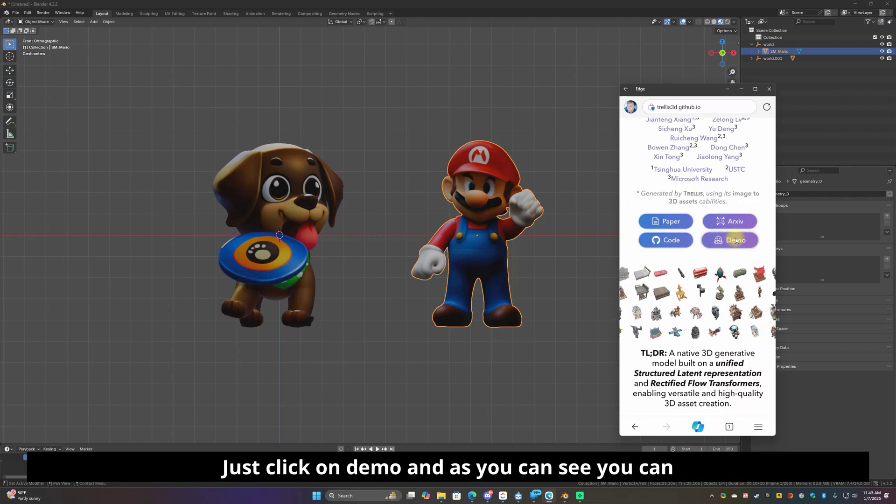
{"action": "left_click", "coordinate": [736, 241]}
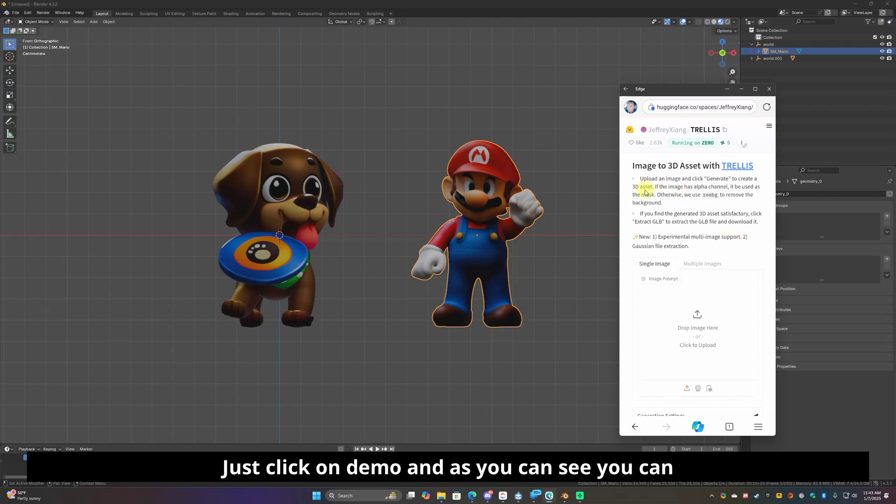
Look through the TRELLIS demo page's image upload, generation, extraction and example sections.
{"action": "scroll", "coordinate": [707, 199], "scroll_direction": "down", "scroll_amount": 5}
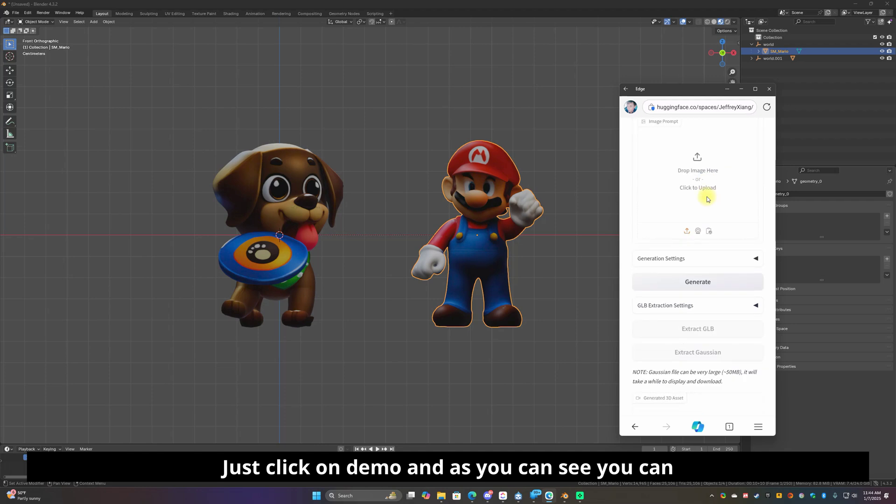
{"action": "scroll", "coordinate": [705, 204], "scroll_direction": "down", "scroll_amount": 7}
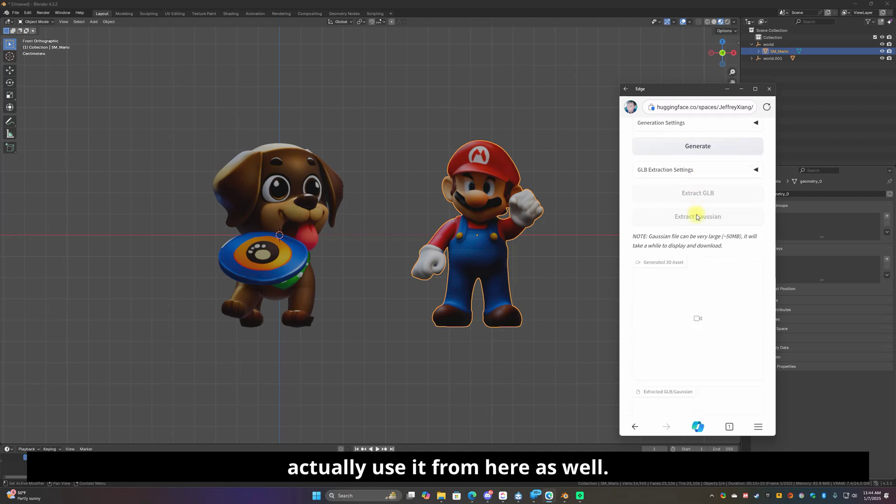
{"action": "scroll", "coordinate": [698, 226], "scroll_direction": "down", "scroll_amount": 3}
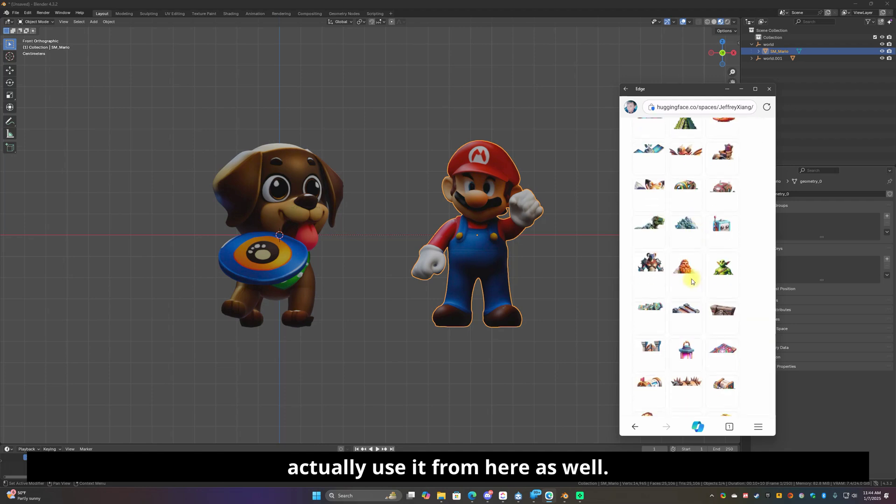
{"action": "scroll", "coordinate": [699, 314], "scroll_direction": "up", "scroll_amount": 1}
{"action": "scroll", "coordinate": [699, 314], "scroll_direction": "up", "scroll_amount": 8}
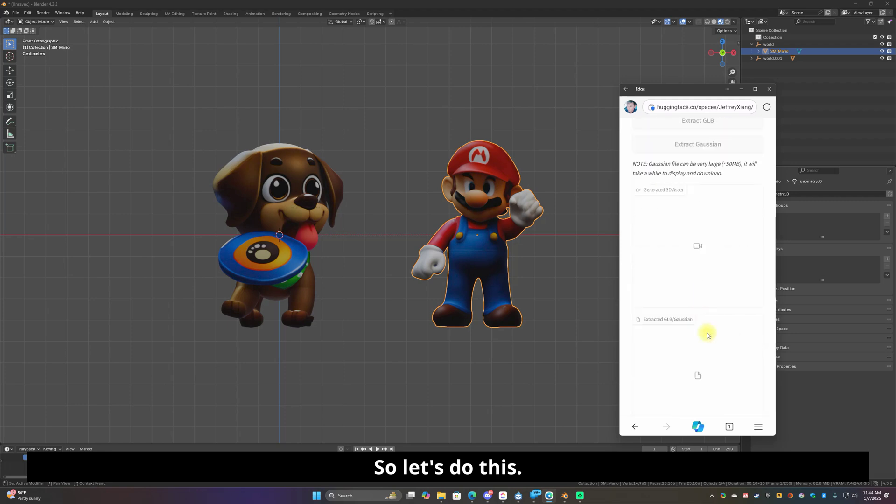
Open a new browser tab on the phone and go to pixabay.com.
{"action": "left_click", "coordinate": [732, 428]}
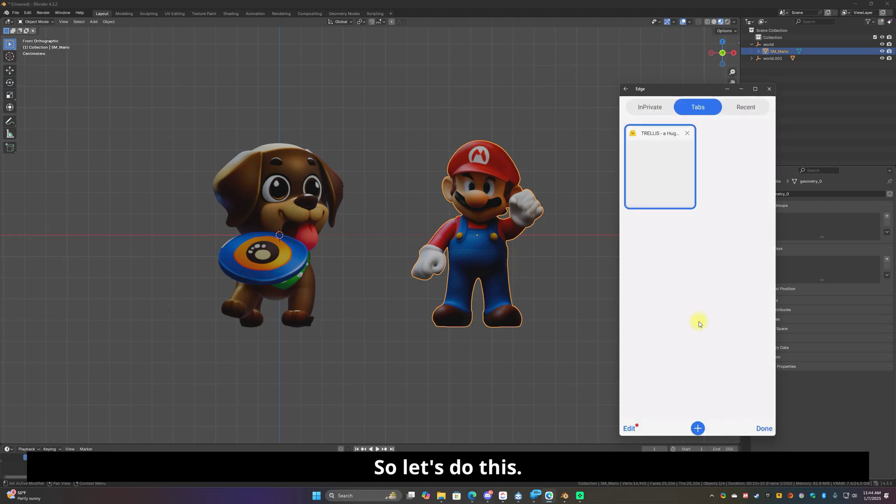
{"action": "left_click", "coordinate": [699, 429]}
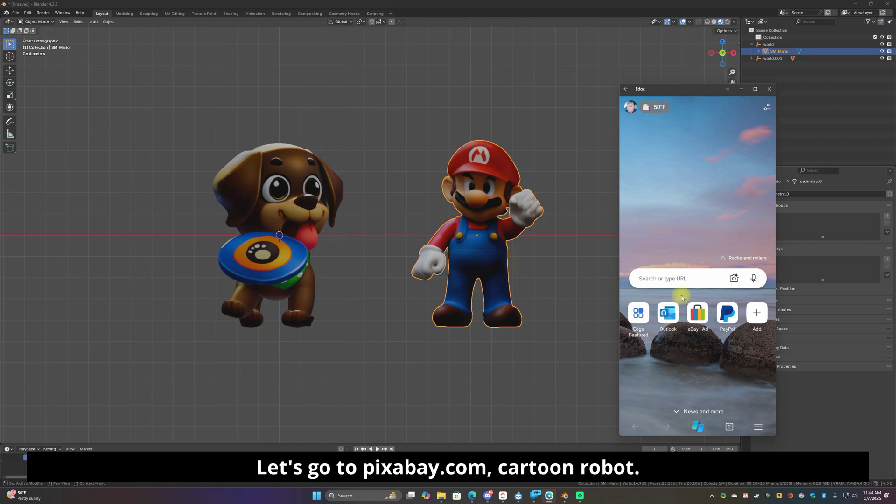
{"action": "left_click", "coordinate": [682, 279]}
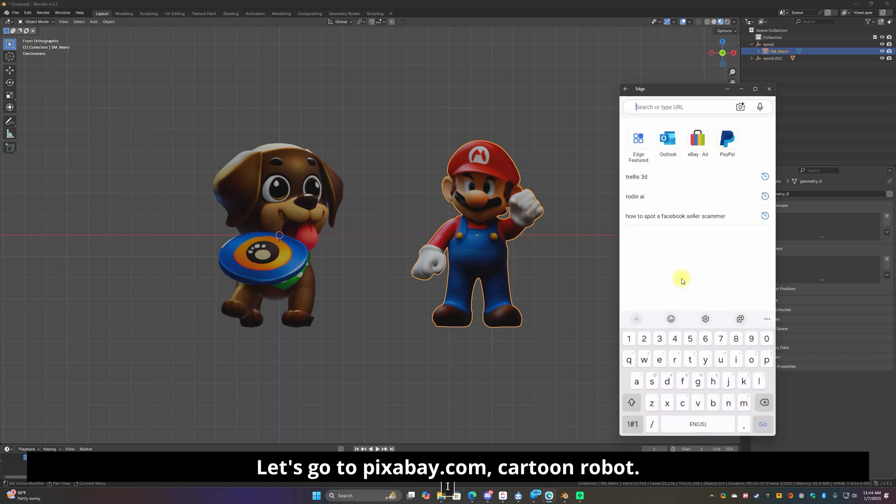
{"action": "type", "text": "pixa"}
{"action": "key", "text": "Return"}
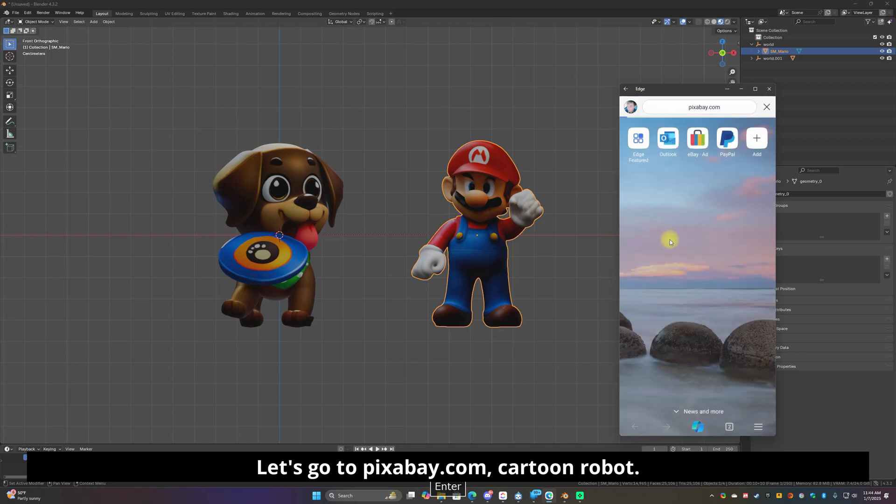
Search Pixabay's free images for "cartoon robot".
{"action": "left_click", "coordinate": [701, 187]}
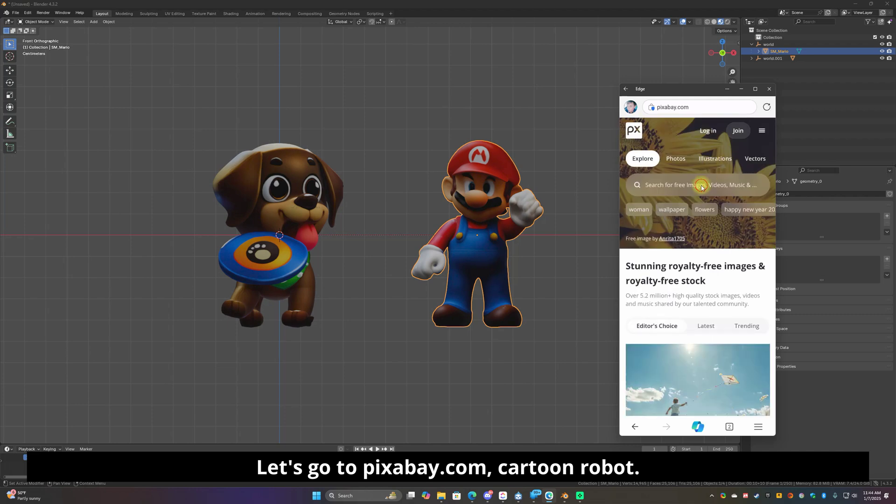
{"action": "type", "text": "cart"}
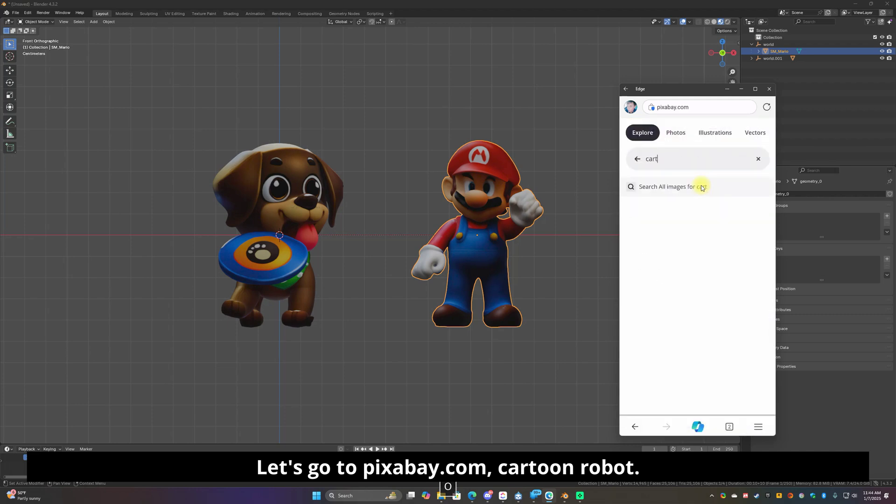
{"action": "type", "text": "oon rob"}
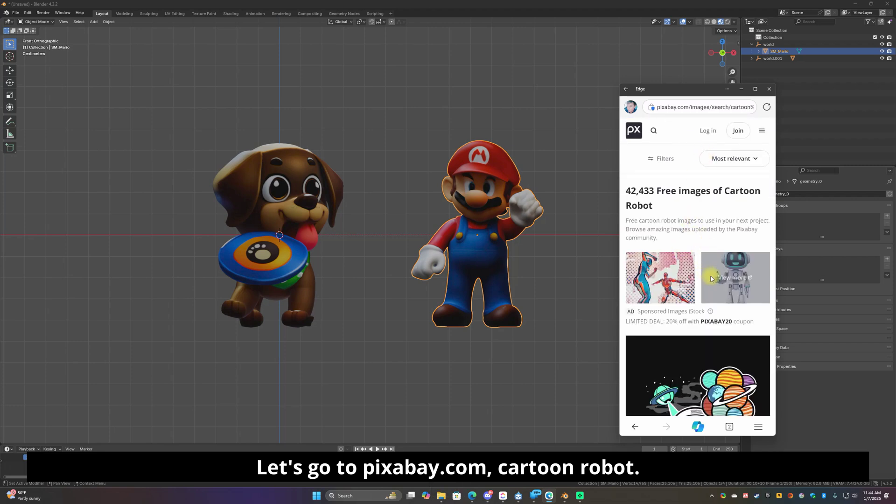
Open the blue waving alien robot illustration from the results and copy its image.
{"action": "scroll", "coordinate": [734, 303], "scroll_direction": "down", "scroll_amount": 6}
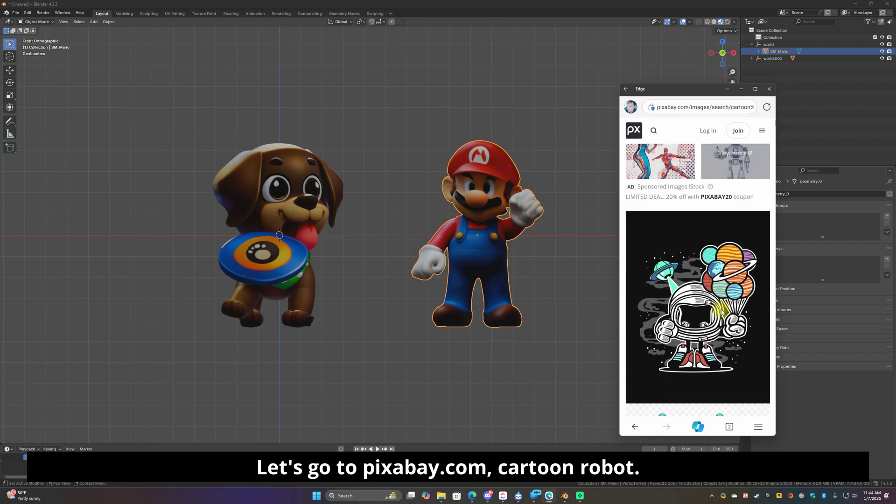
{"action": "left_click", "coordinate": [707, 270]}
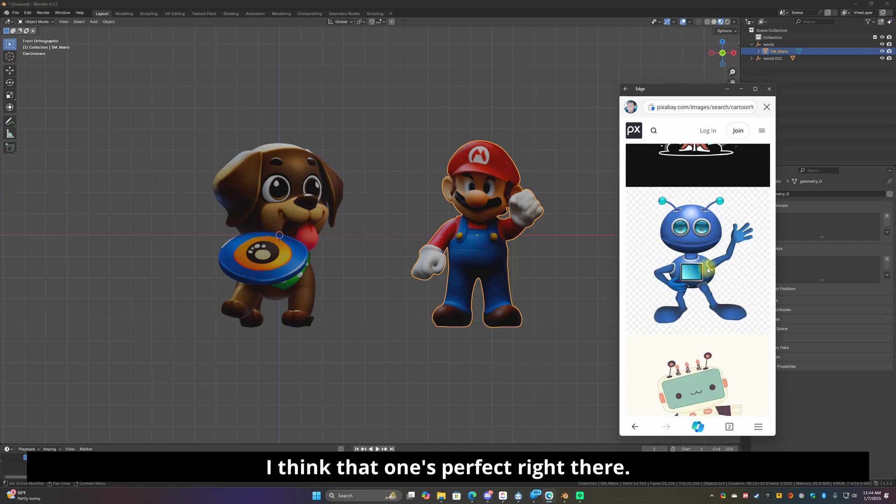
{"action": "right_click", "coordinate": [703, 270]}
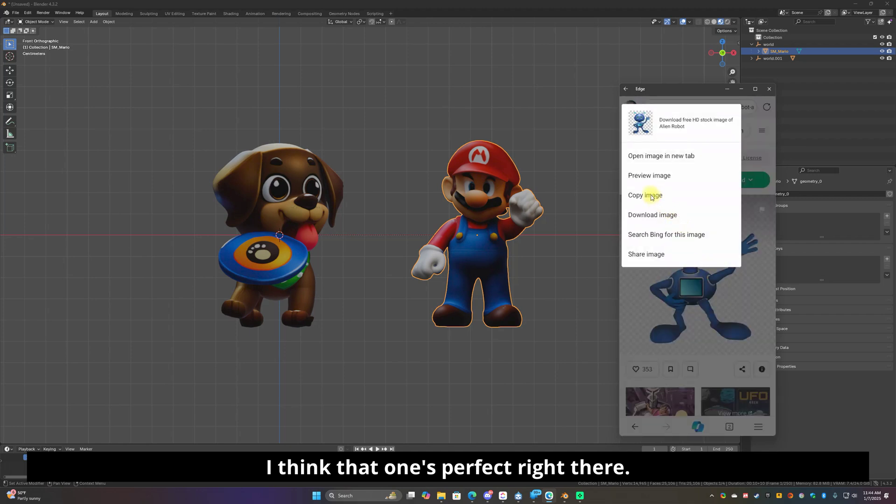
{"action": "left_click", "coordinate": [652, 195]}
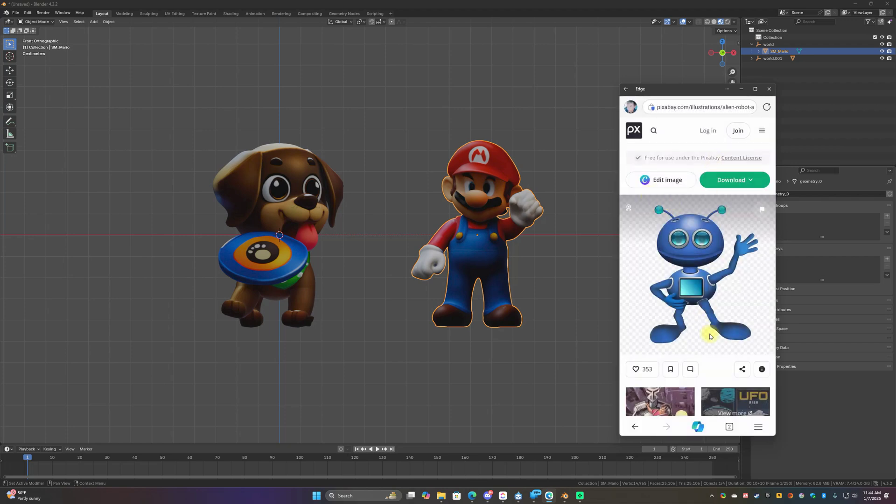
Return to the TRELLIS tab and paste the copied robot picture as the single image prompt.
{"action": "left_click", "coordinate": [729, 427]}
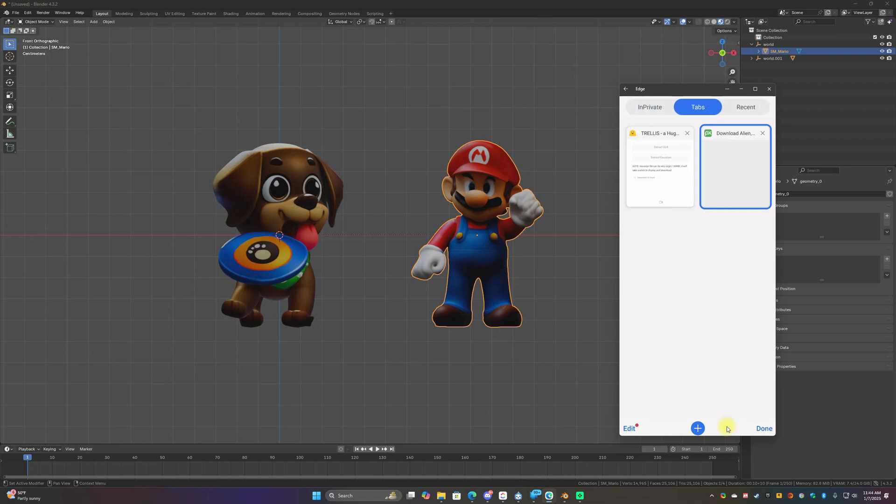
{"action": "left_click", "coordinate": [662, 183]}
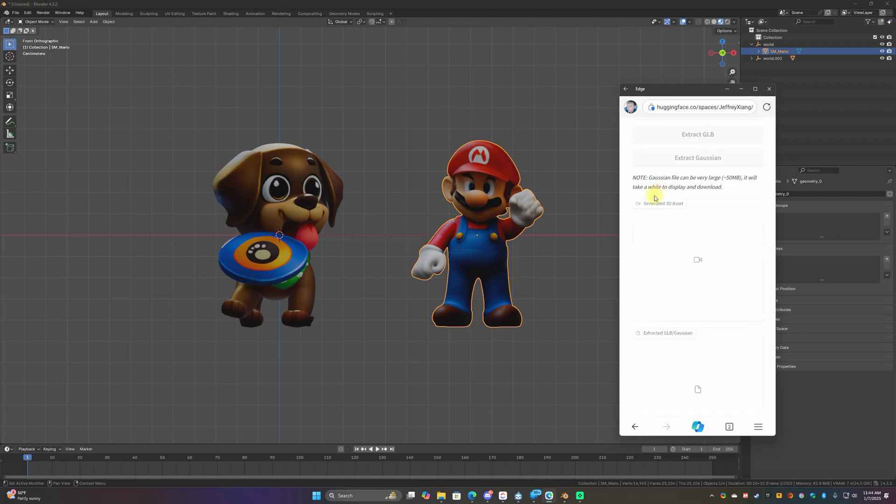
{"action": "scroll", "coordinate": [699, 217], "scroll_direction": "up", "scroll_amount": 10}
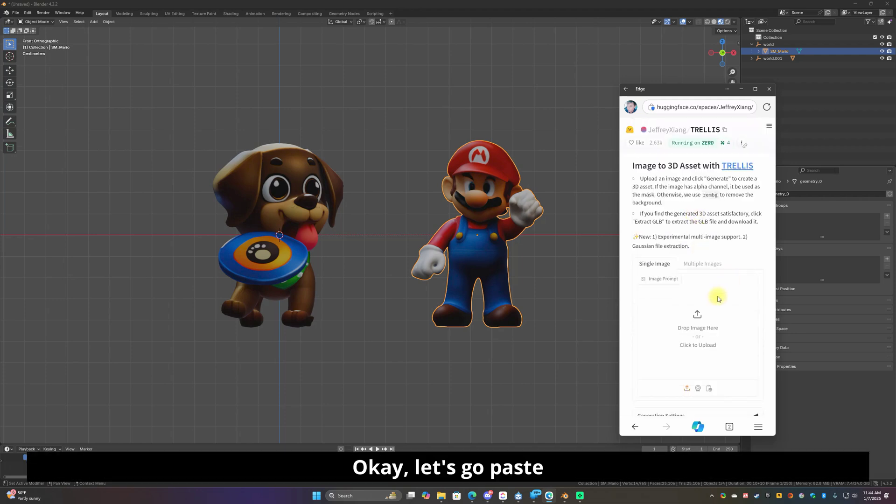
{"action": "left_click", "coordinate": [709, 389]}
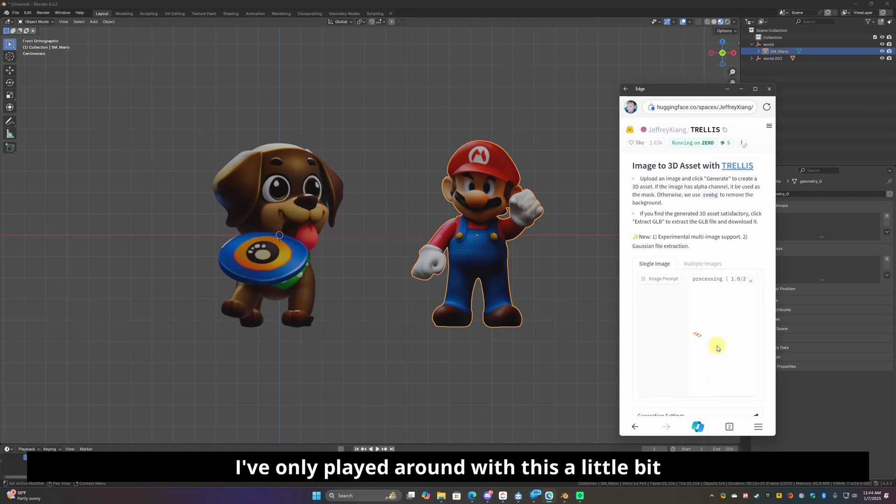
Generate the 3D asset from the robot image and view its rotating preview.
{"action": "scroll", "coordinate": [717, 343], "scroll_direction": "down", "scroll_amount": 3}
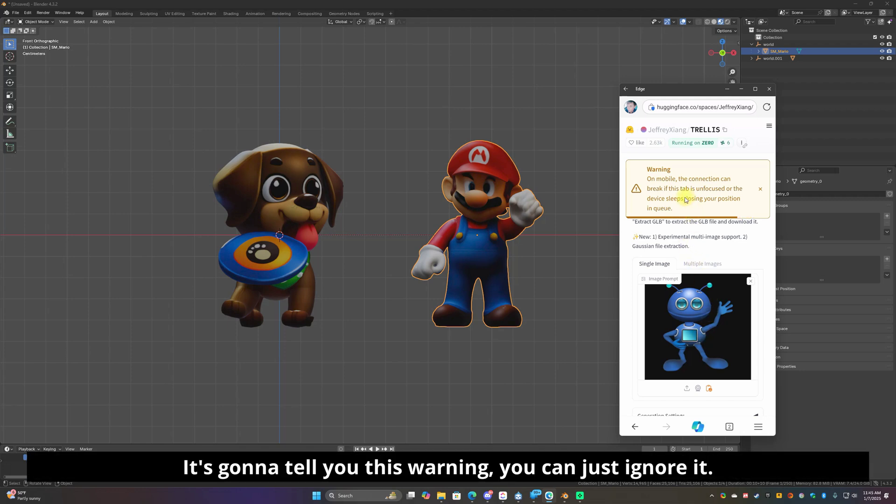
{"action": "scroll", "coordinate": [689, 218], "scroll_direction": "down", "scroll_amount": 1}
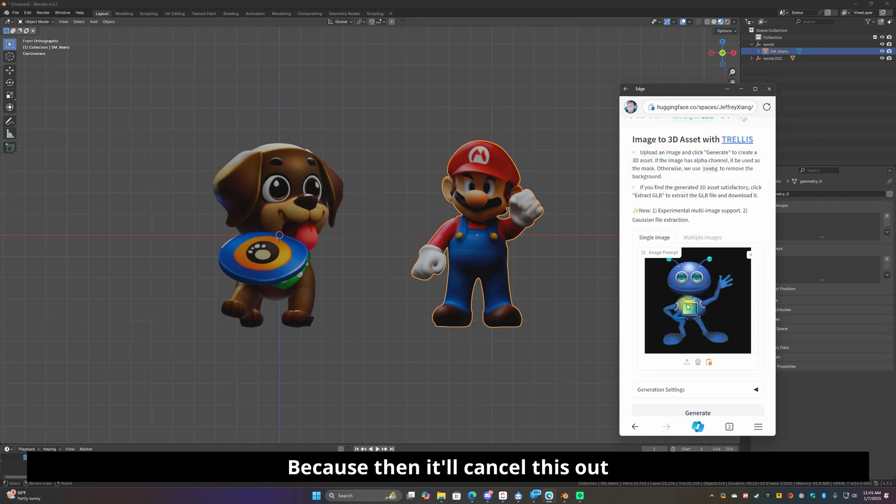
{"action": "scroll", "coordinate": [698, 321], "scroll_direction": "down", "scroll_amount": 7}
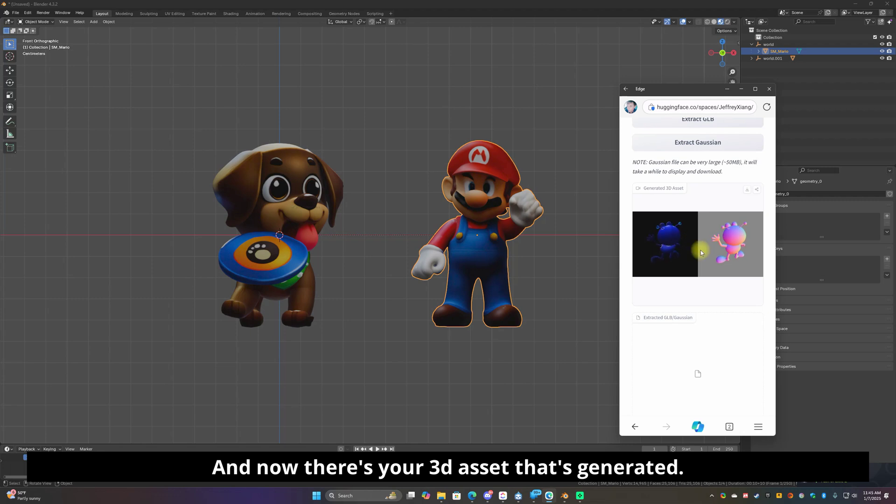
Extract a GLB file from the generated robot asset.
{"action": "scroll", "coordinate": [701, 252], "scroll_direction": "down", "scroll_amount": 4}
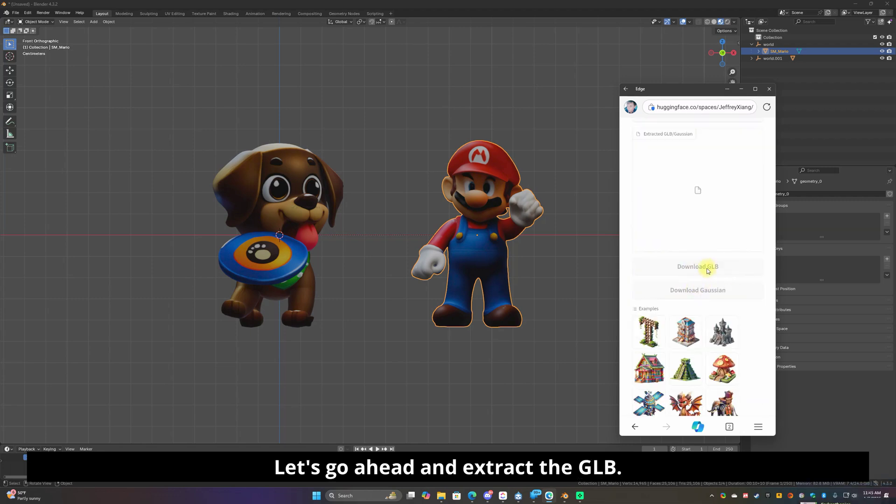
{"action": "scroll", "coordinate": [696, 215], "scroll_direction": "up", "scroll_amount": 2}
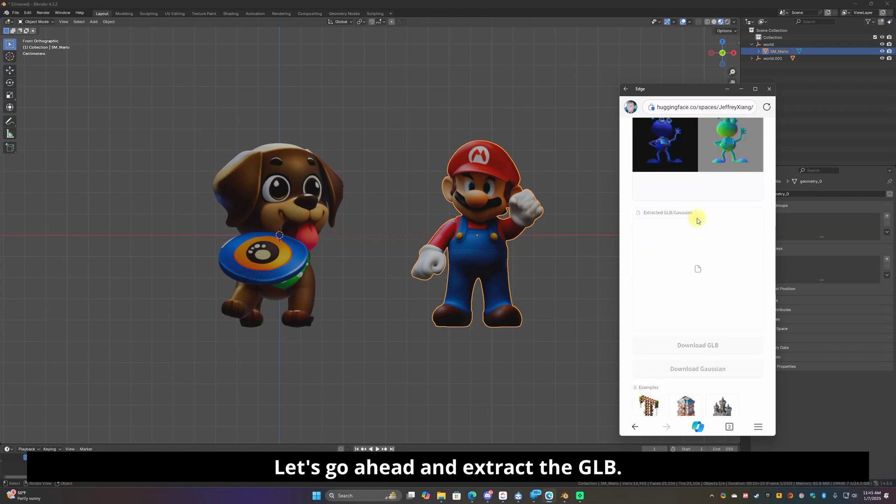
{"action": "scroll", "coordinate": [697, 225], "scroll_direction": "up", "scroll_amount": 4}
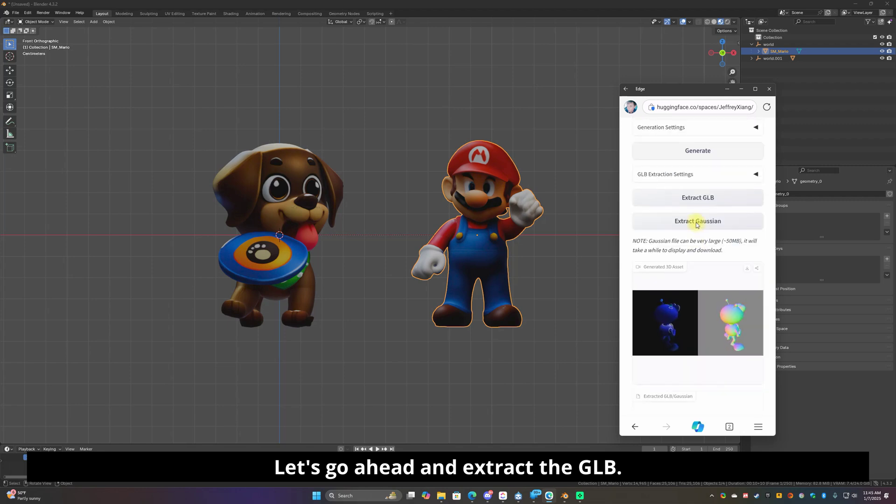
{"action": "left_click", "coordinate": [698, 200]}
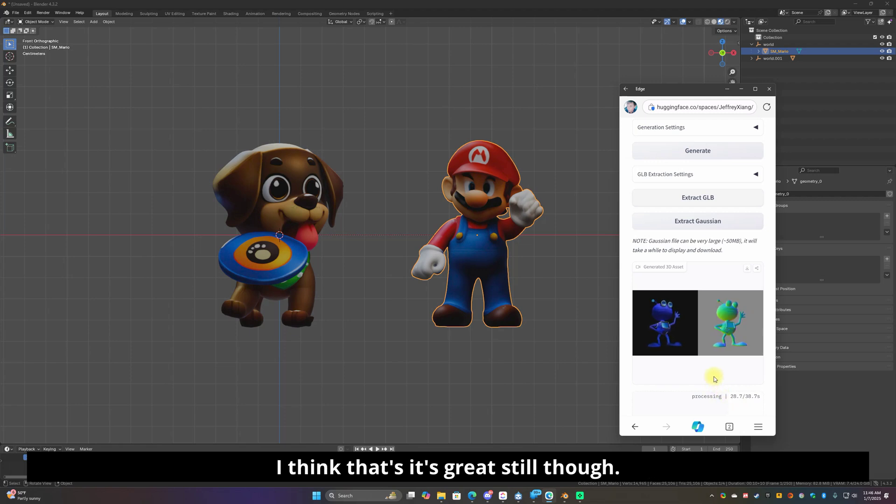
{"action": "scroll", "coordinate": [710, 328], "scroll_direction": "down", "scroll_amount": 2}
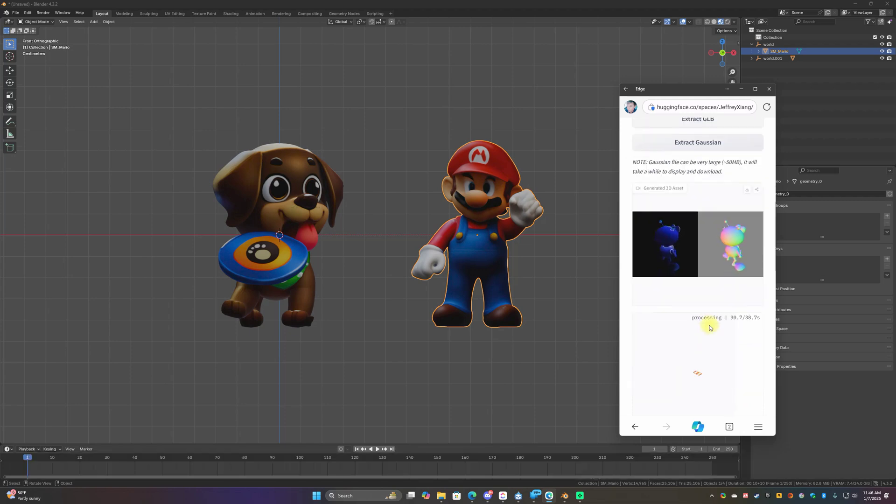
Inspect the extracted blue robot model up close and download its GLB file to the phone.
{"action": "scroll", "coordinate": [710, 327], "scroll_direction": "down", "scroll_amount": 2}
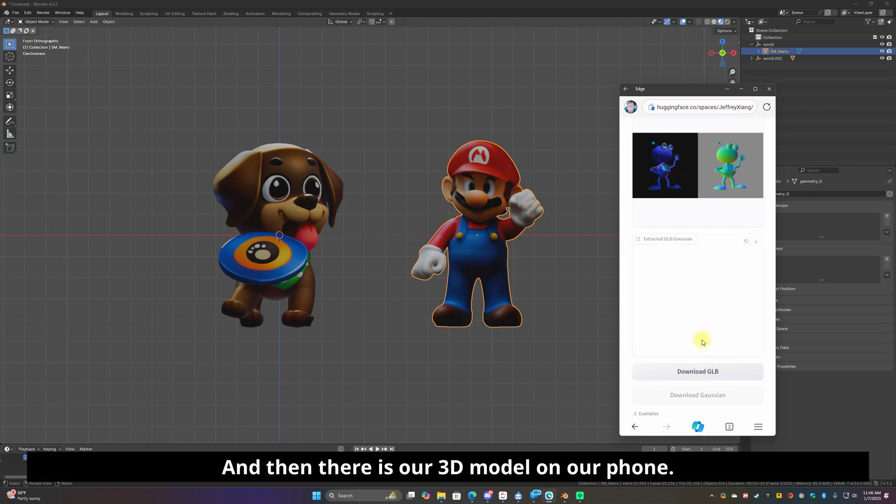
{"action": "left_click_drag", "start_coordinate": [707, 305], "coordinate": [687, 310]}
{"action": "scroll", "coordinate": [687, 309], "scroll_direction": "up", "scroll_amount": 3}
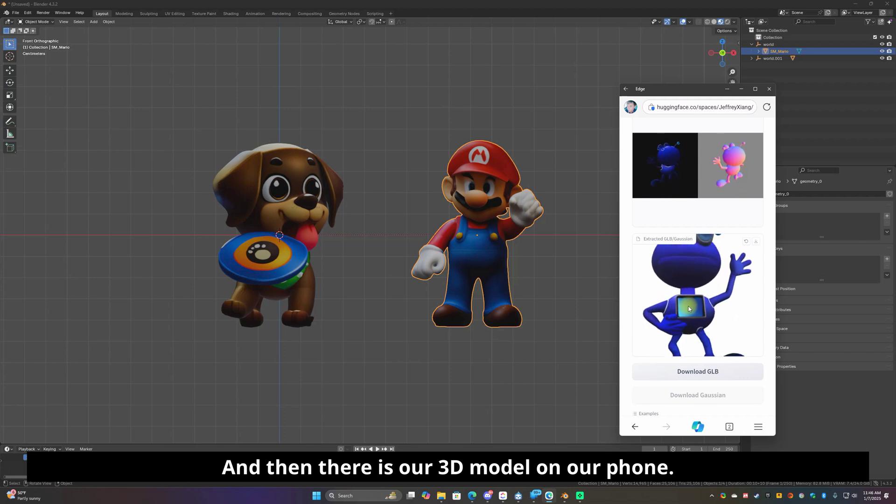
{"action": "left_click", "coordinate": [700, 373]}
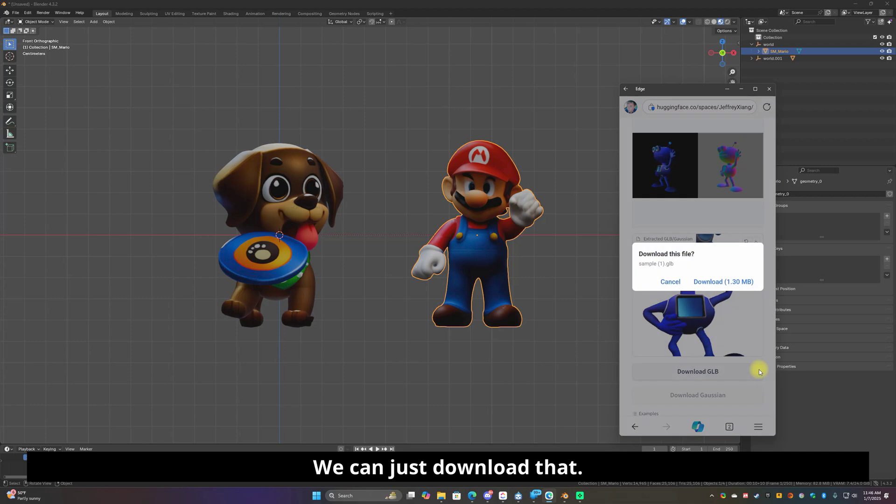
{"action": "left_click", "coordinate": [716, 283]}
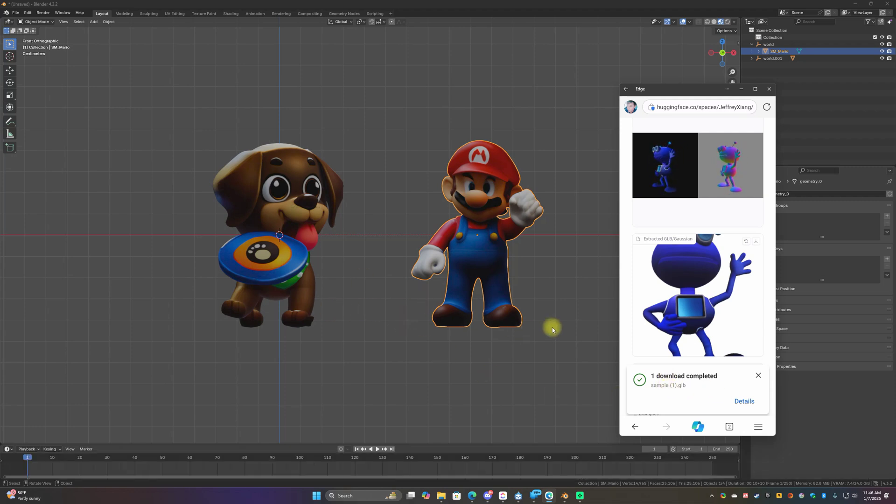
Rotate the extracted robot in the 3D preview to examine its back and front.
{"action": "left_click_drag", "start_coordinate": [693, 279], "coordinate": [643, 292]}
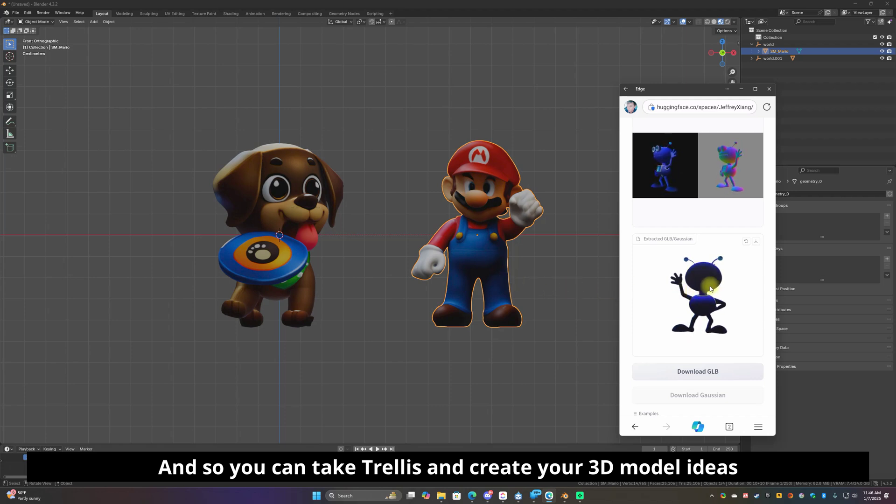
{"action": "left_click_drag", "start_coordinate": [716, 295], "coordinate": [756, 296]}
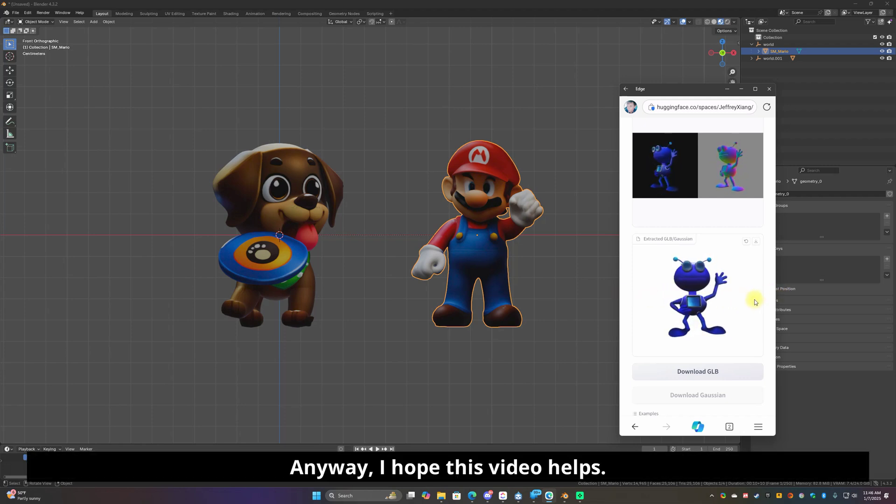